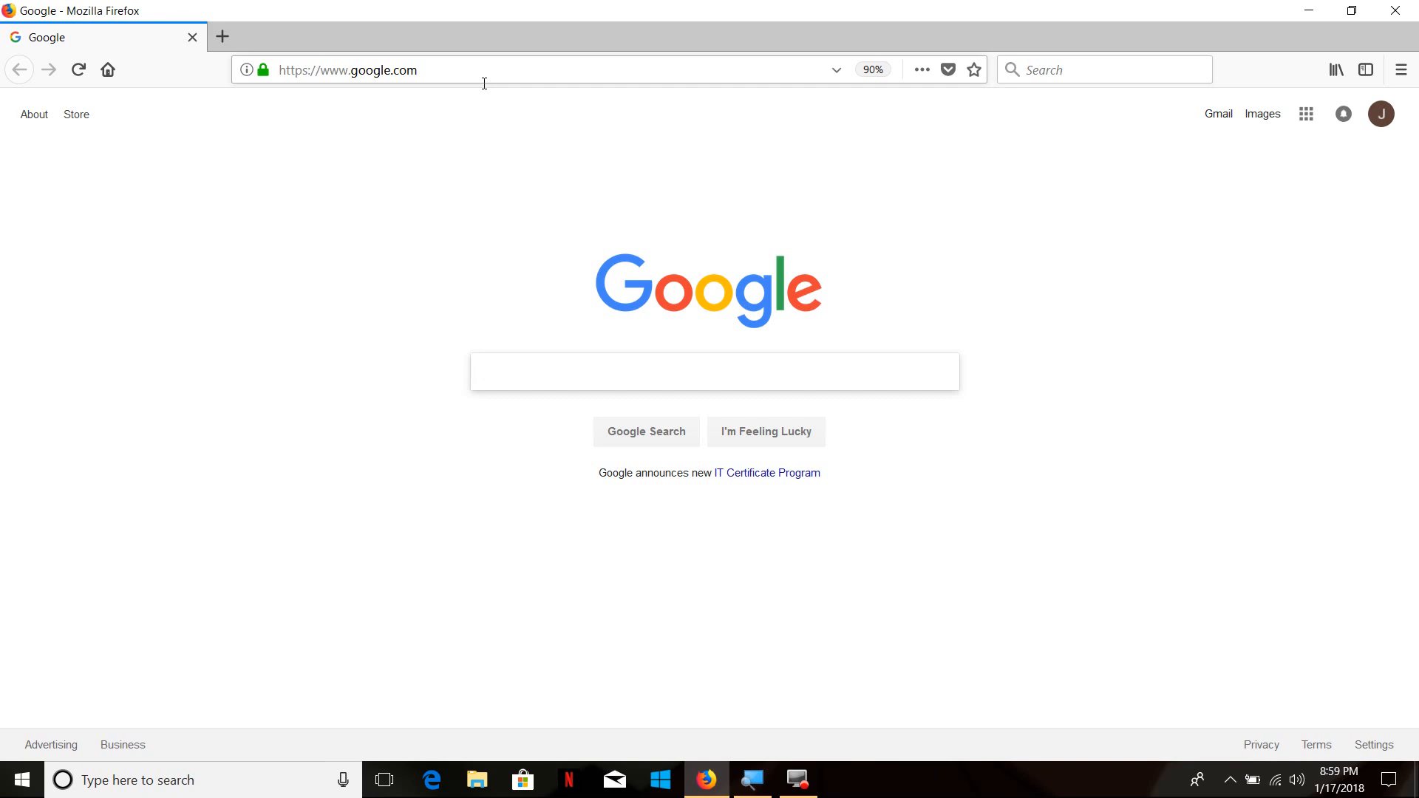
Go to jupyter.org and launch the Jupyter trial that runs in the browser
{"action": "type", "text": "jupyter.org/"}
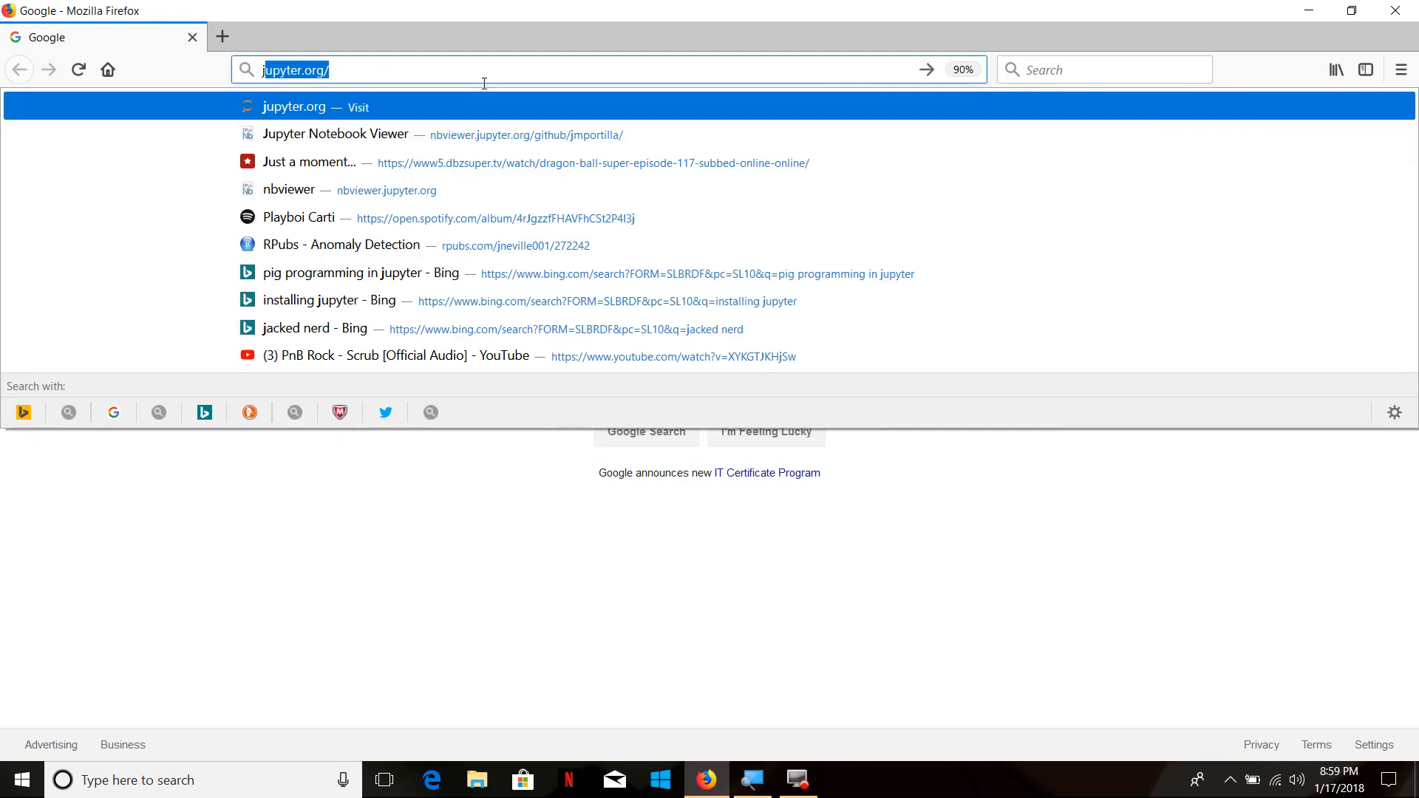
{"action": "key", "text": "Return"}
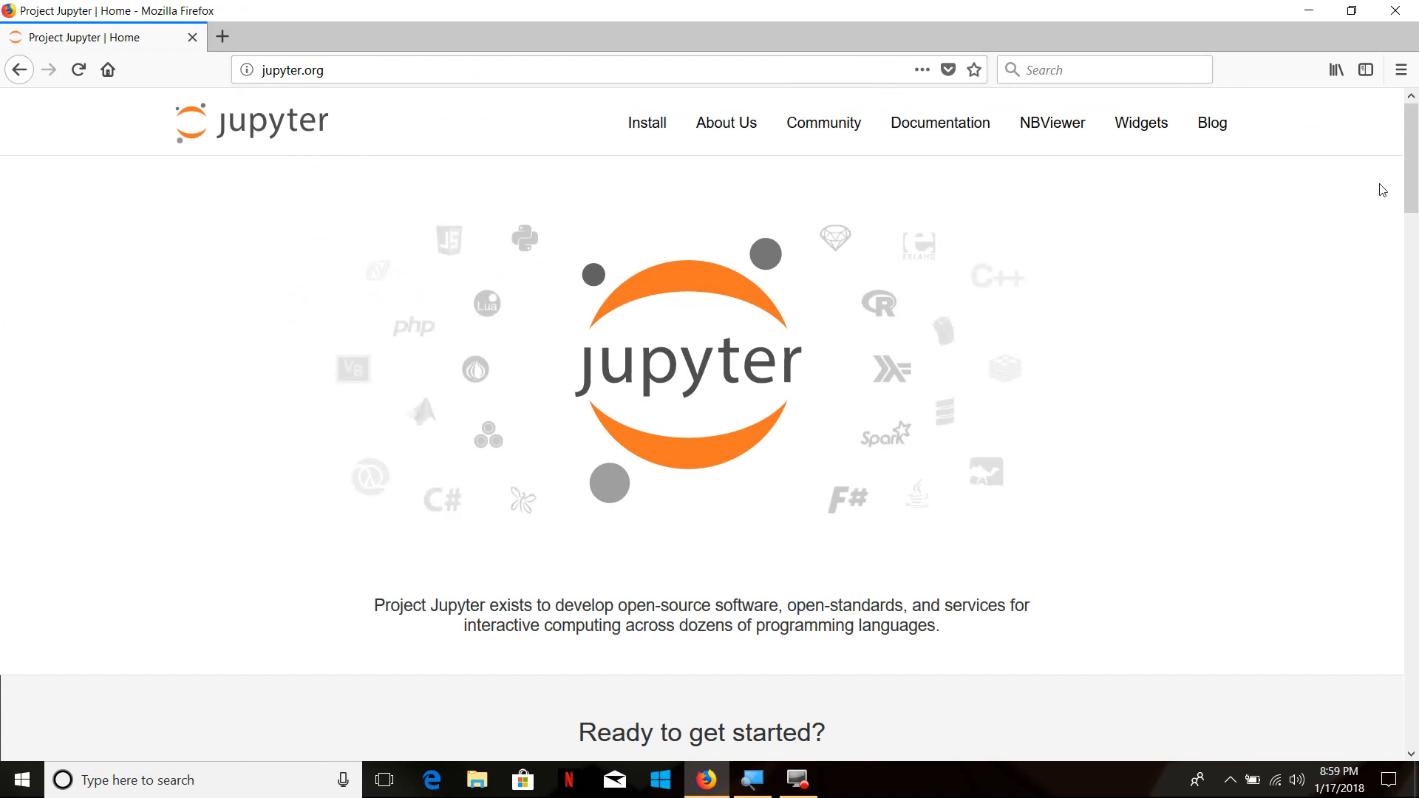
{"action": "left_click", "coordinate": [1411, 180]}
{"action": "left_click_drag", "start_coordinate": [1411, 180], "coordinate": [1411, 205]}
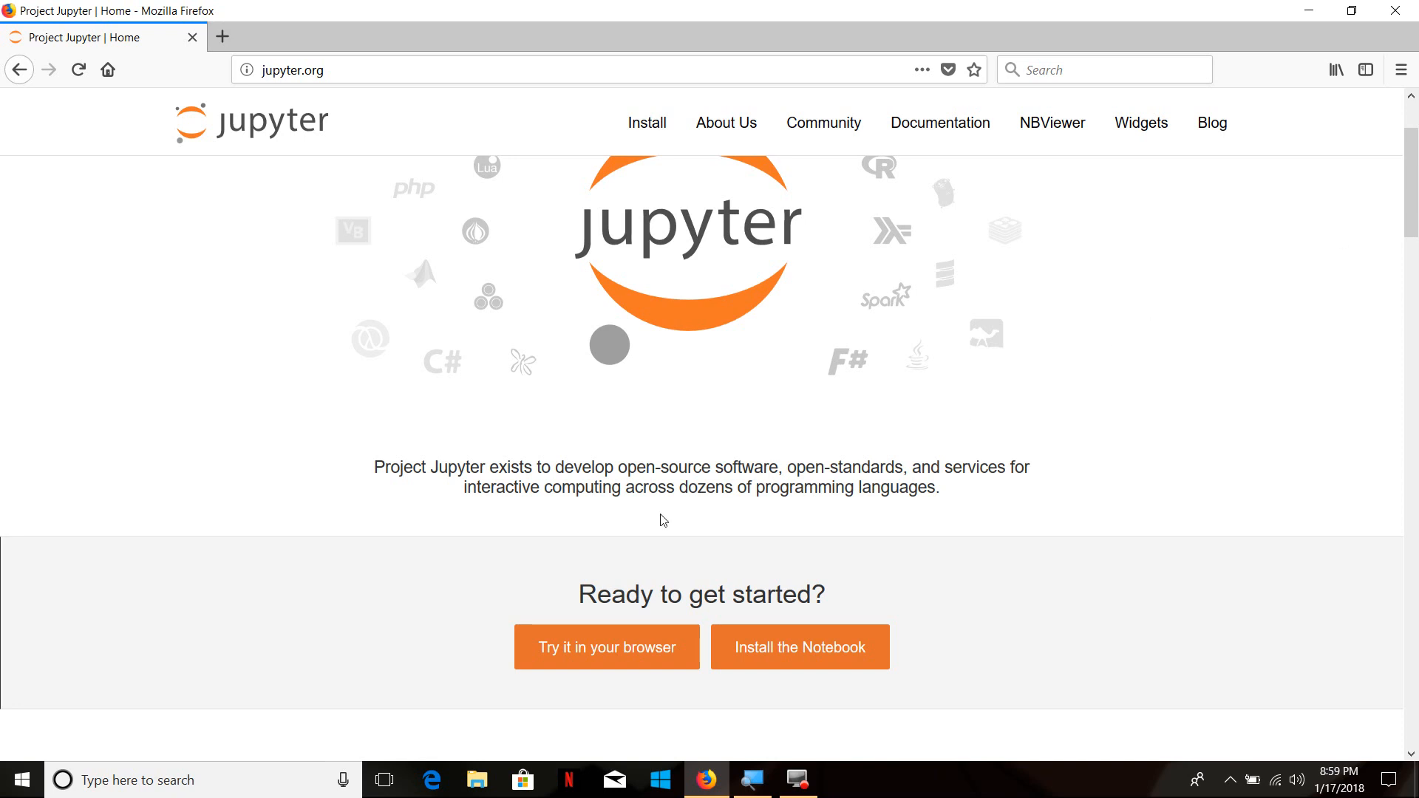
{"action": "left_click", "coordinate": [600, 652]}
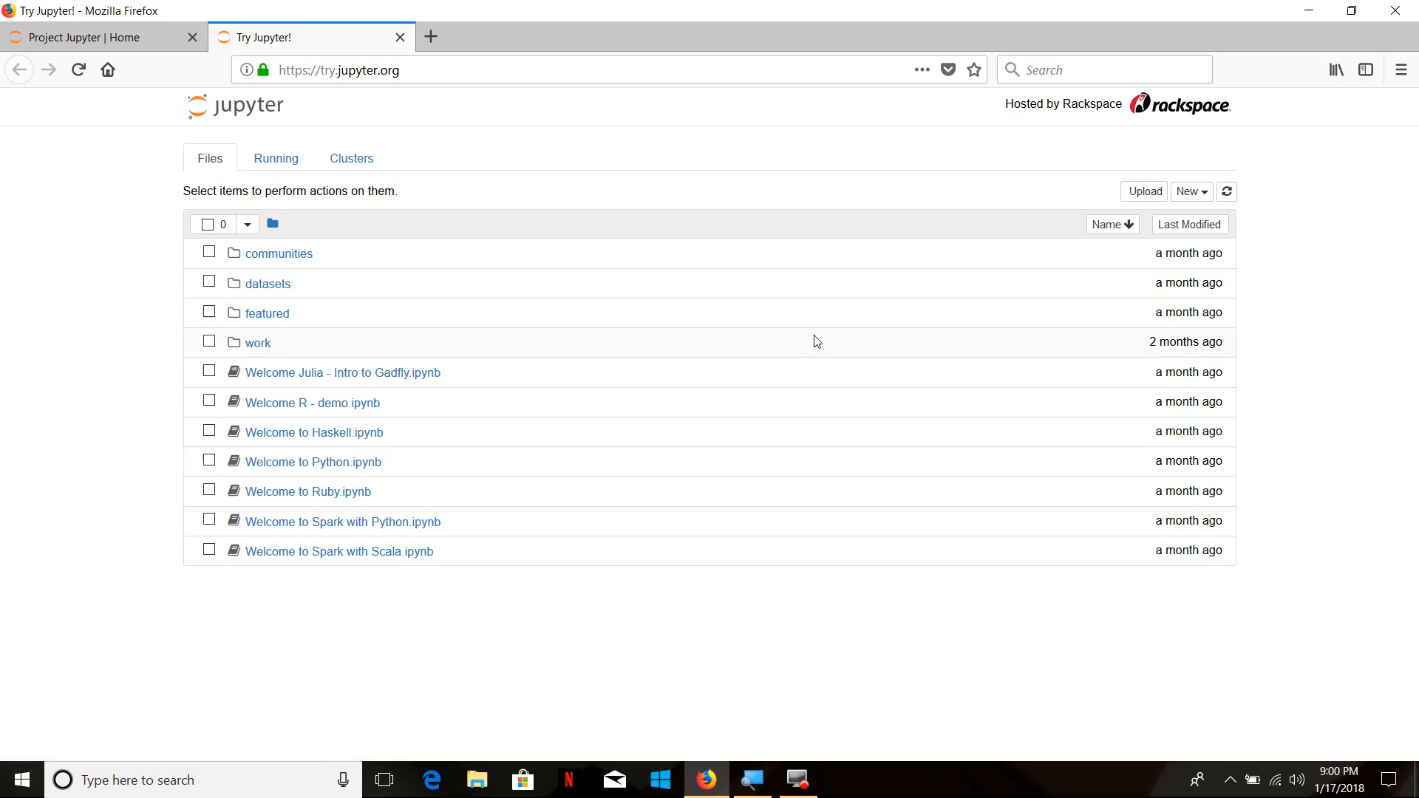
Create a new Python 3 notebook and run print("HelloWorld") in its first cell
{"action": "left_click", "coordinate": [1191, 194]}
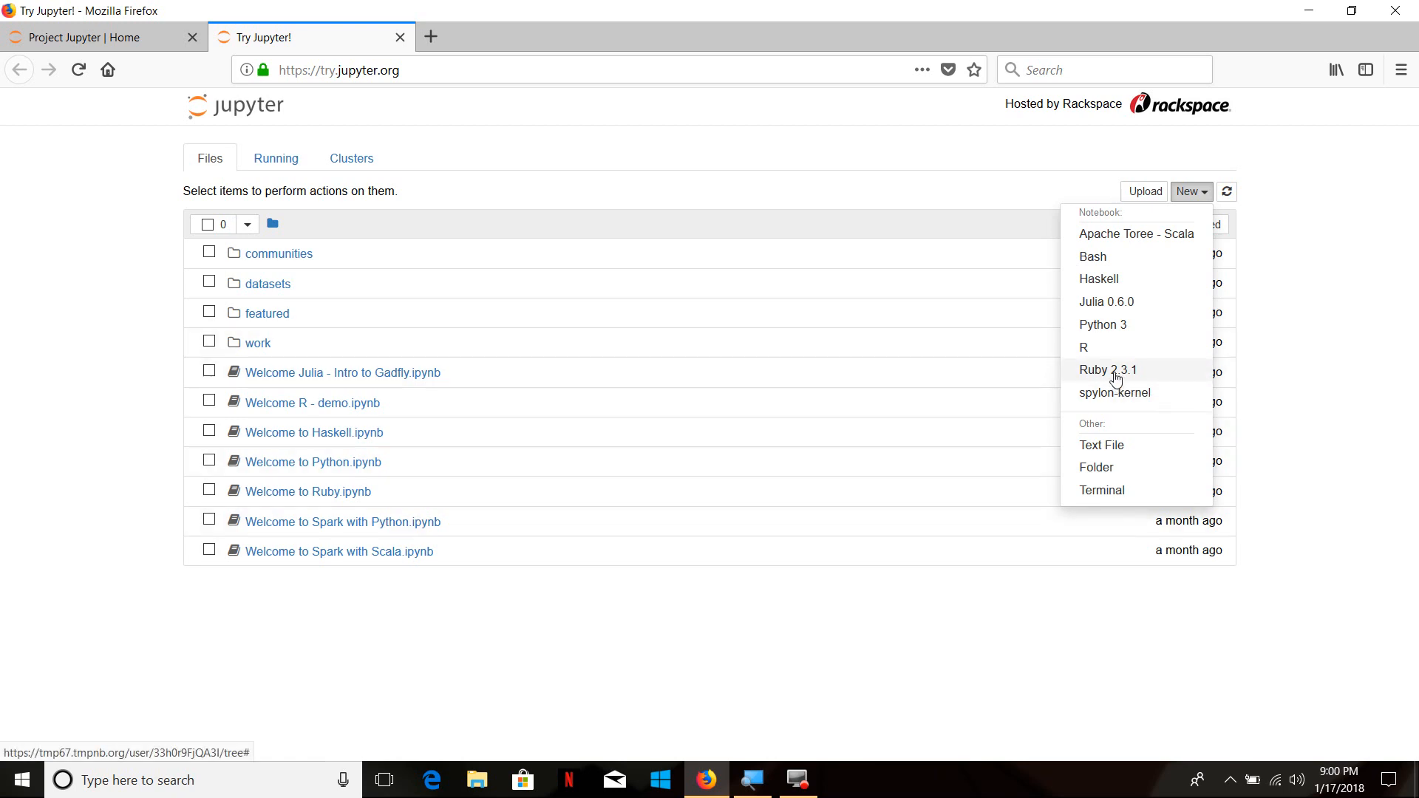
{"action": "left_click", "coordinate": [1112, 325]}
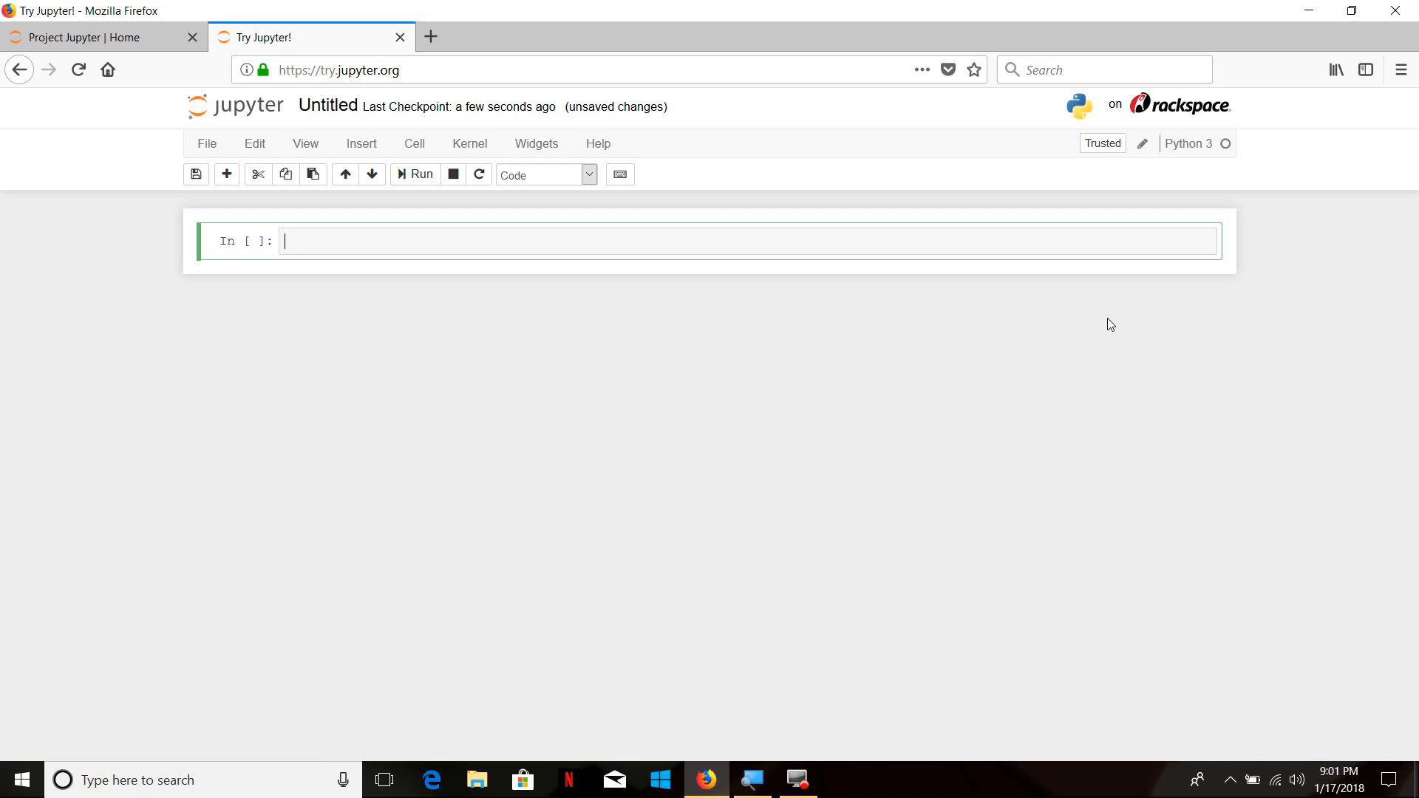
{"action": "type", "text": "print(\"HelloWorld"}
{"action": "key", "text": "shift+Return"}
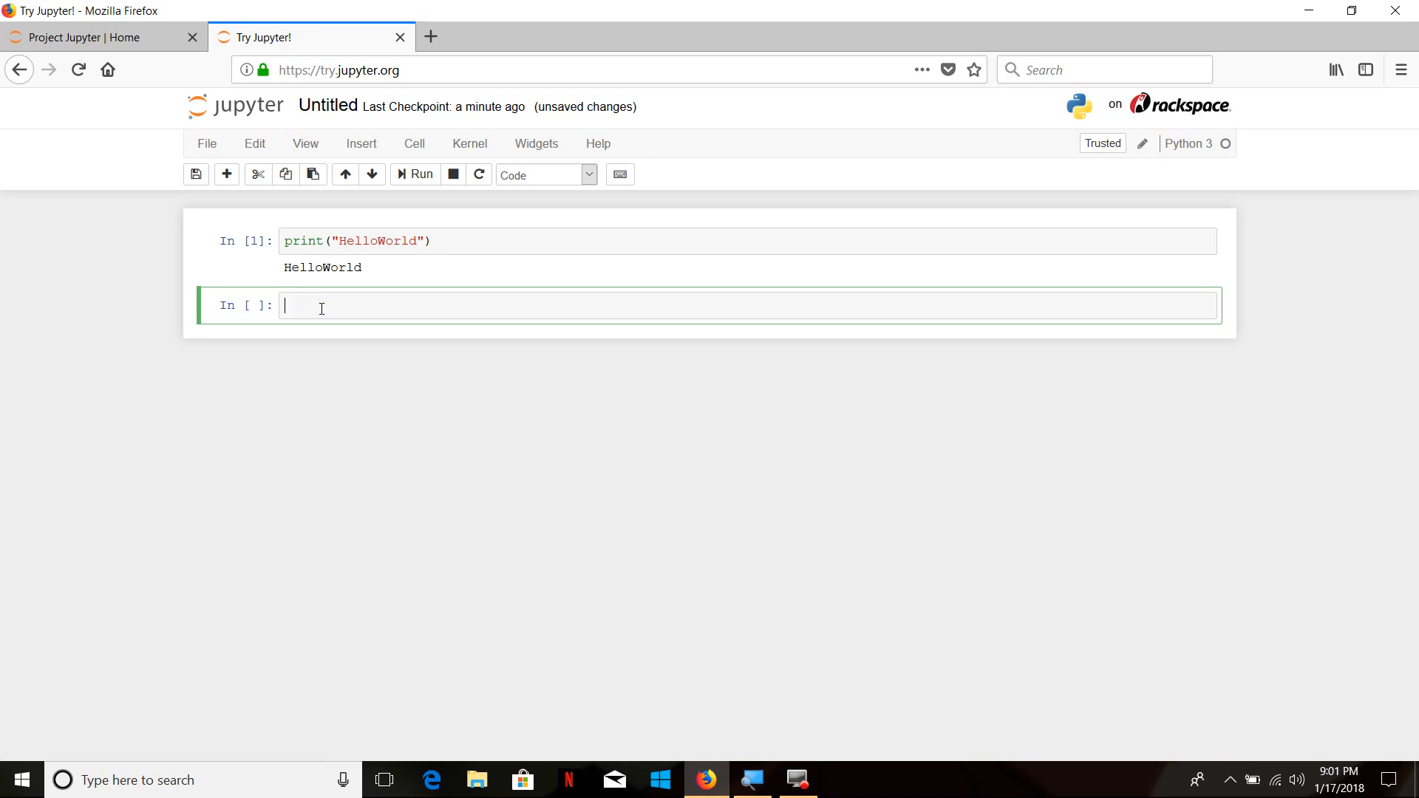
Run print 'HellowWorld', written without parentheses, in the second cell
{"action": "type", "text": "print 'HellowWorld"}
{"action": "key", "text": "shift+Return"}
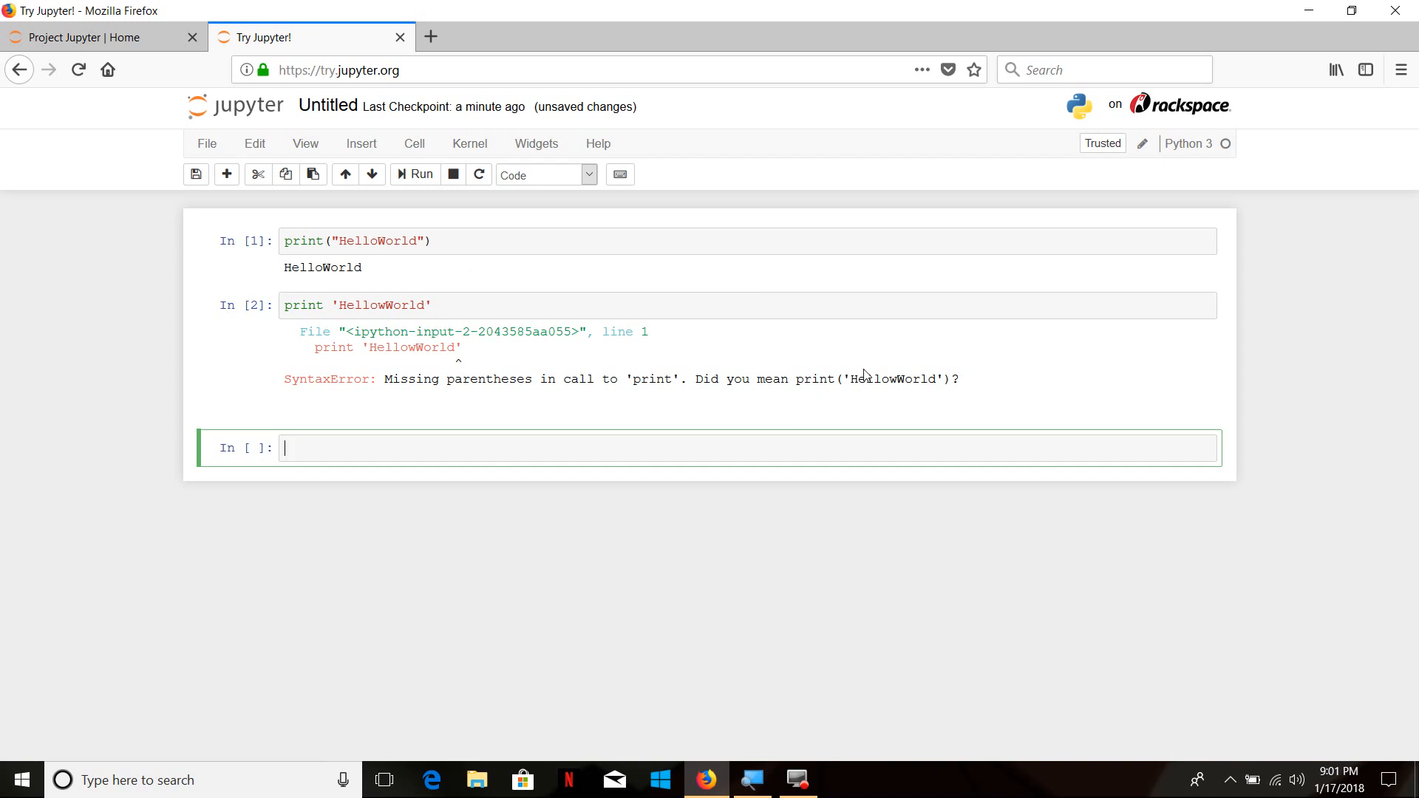
Run the calculation 2 + 1 in the third cell
{"action": "left_click", "coordinate": [509, 458]}
{"action": "type", "text": "2 + 1"}
{"action": "key", "text": "shift+Return"}
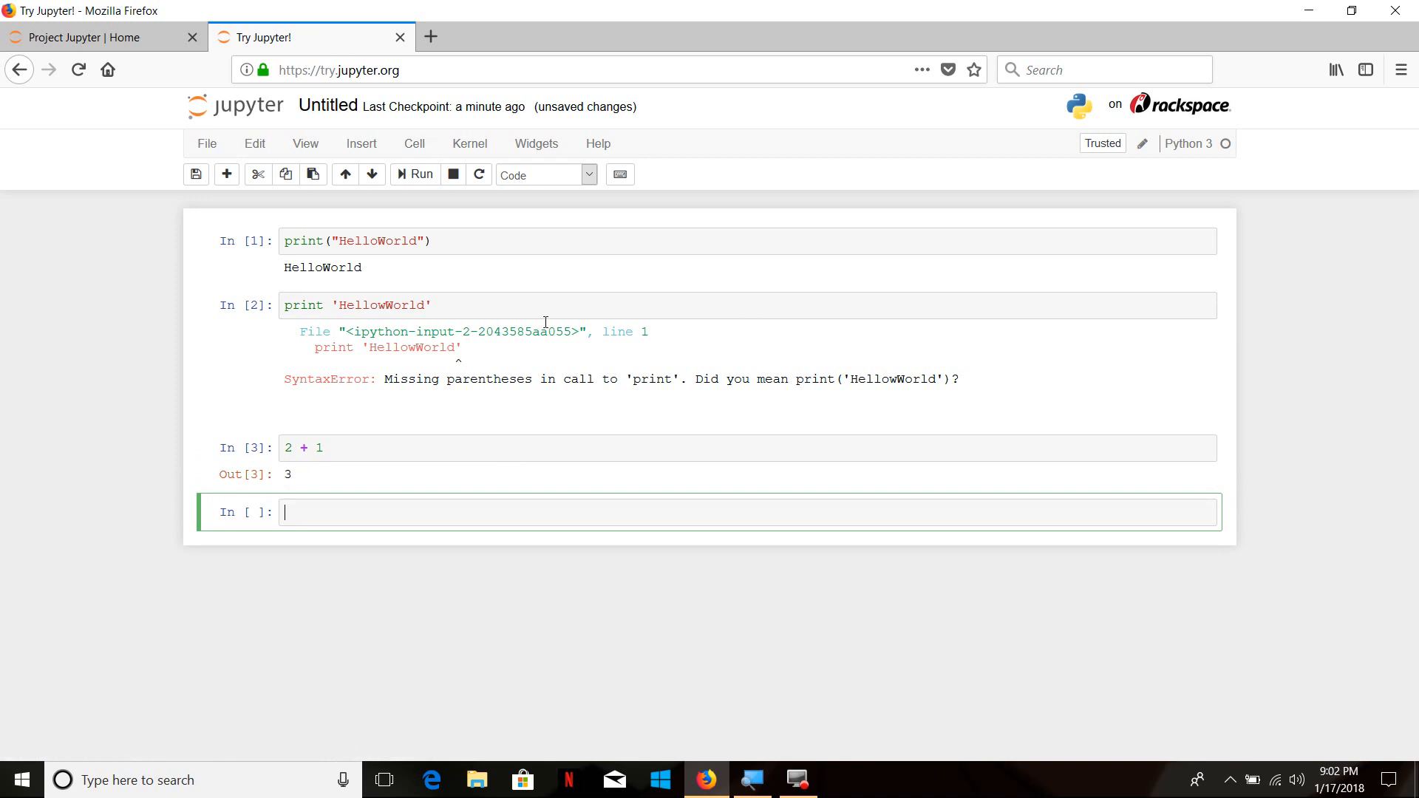
Rename the notebook to MJ
{"action": "left_click", "coordinate": [325, 106]}
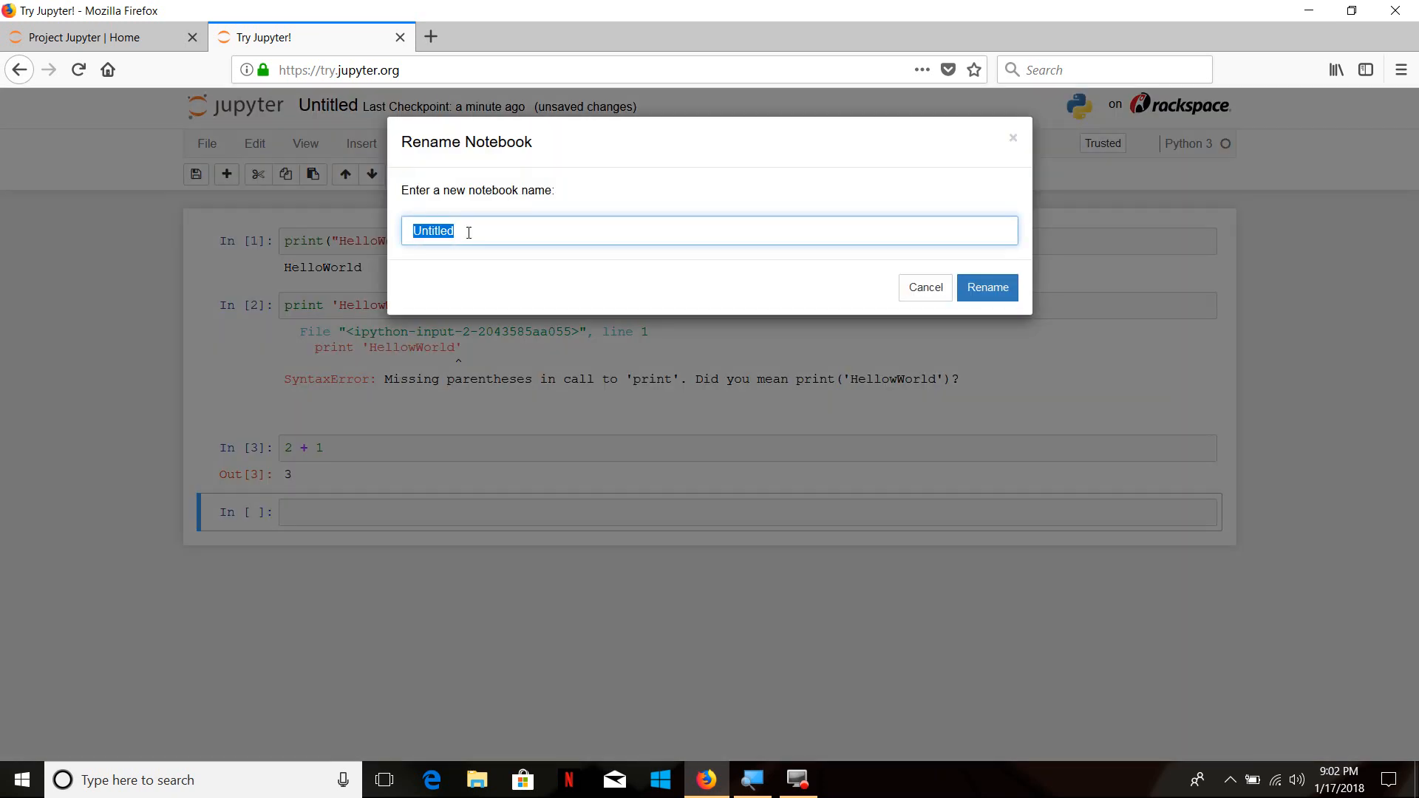
{"action": "type", "text": "MJ"}
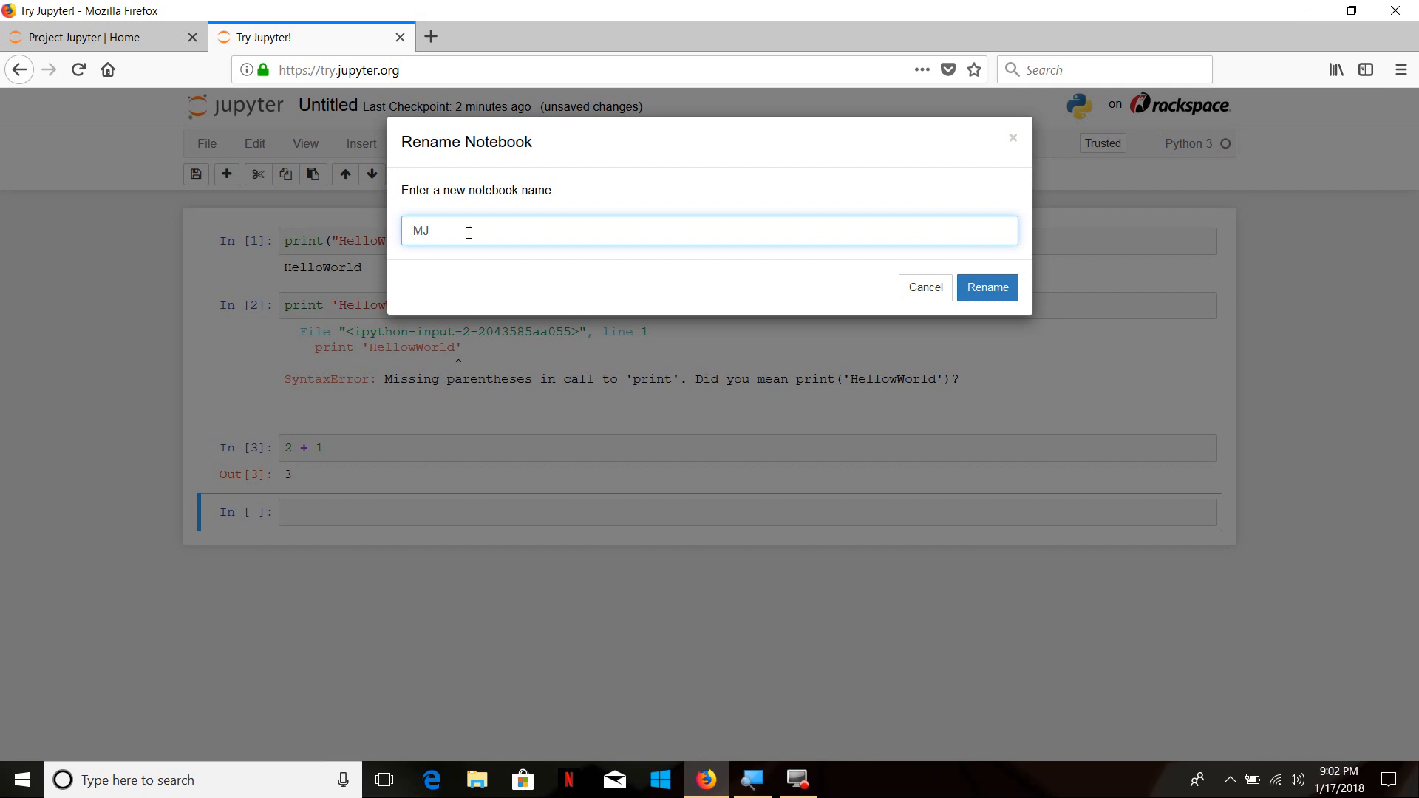
{"action": "left_click", "coordinate": [991, 286]}
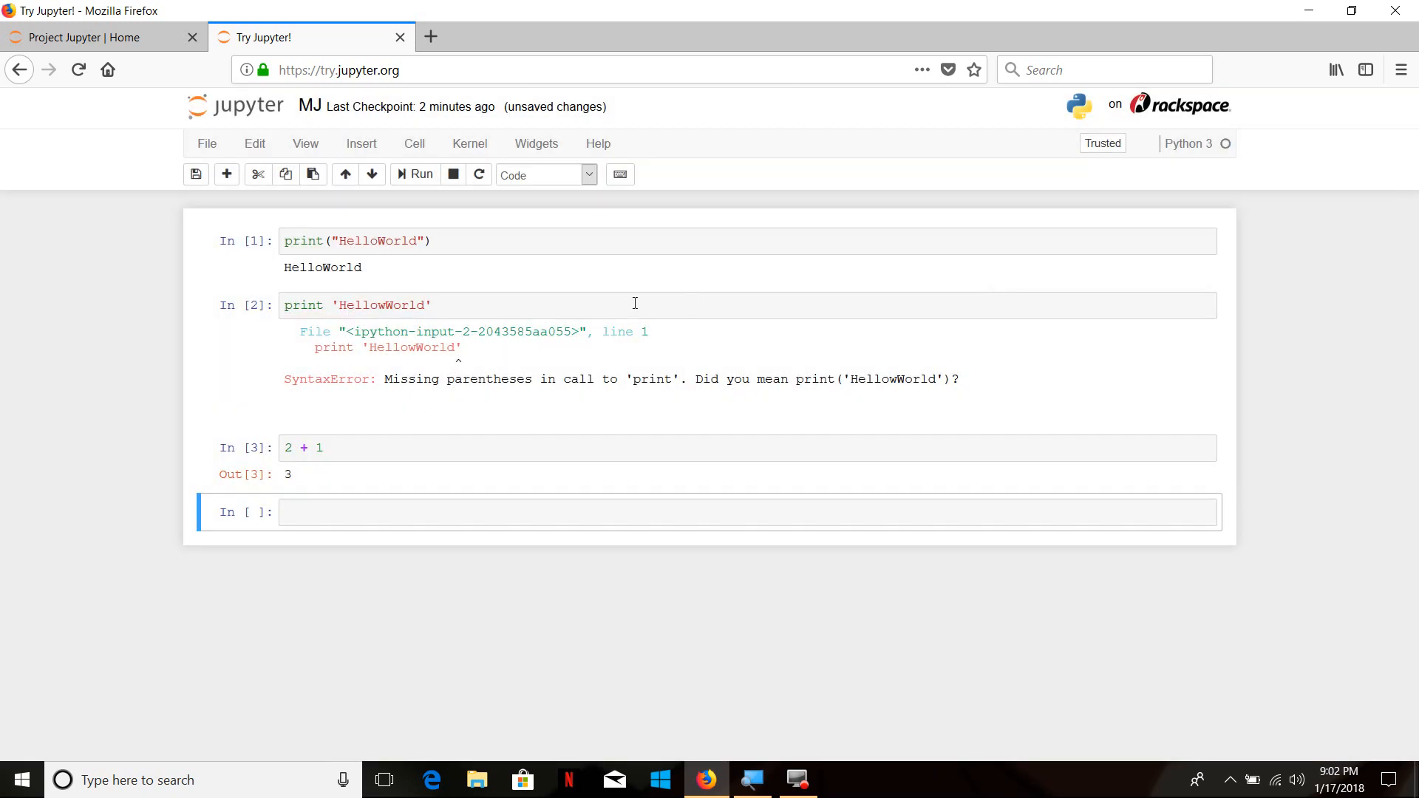
{"action": "left_click", "coordinate": [208, 148]}
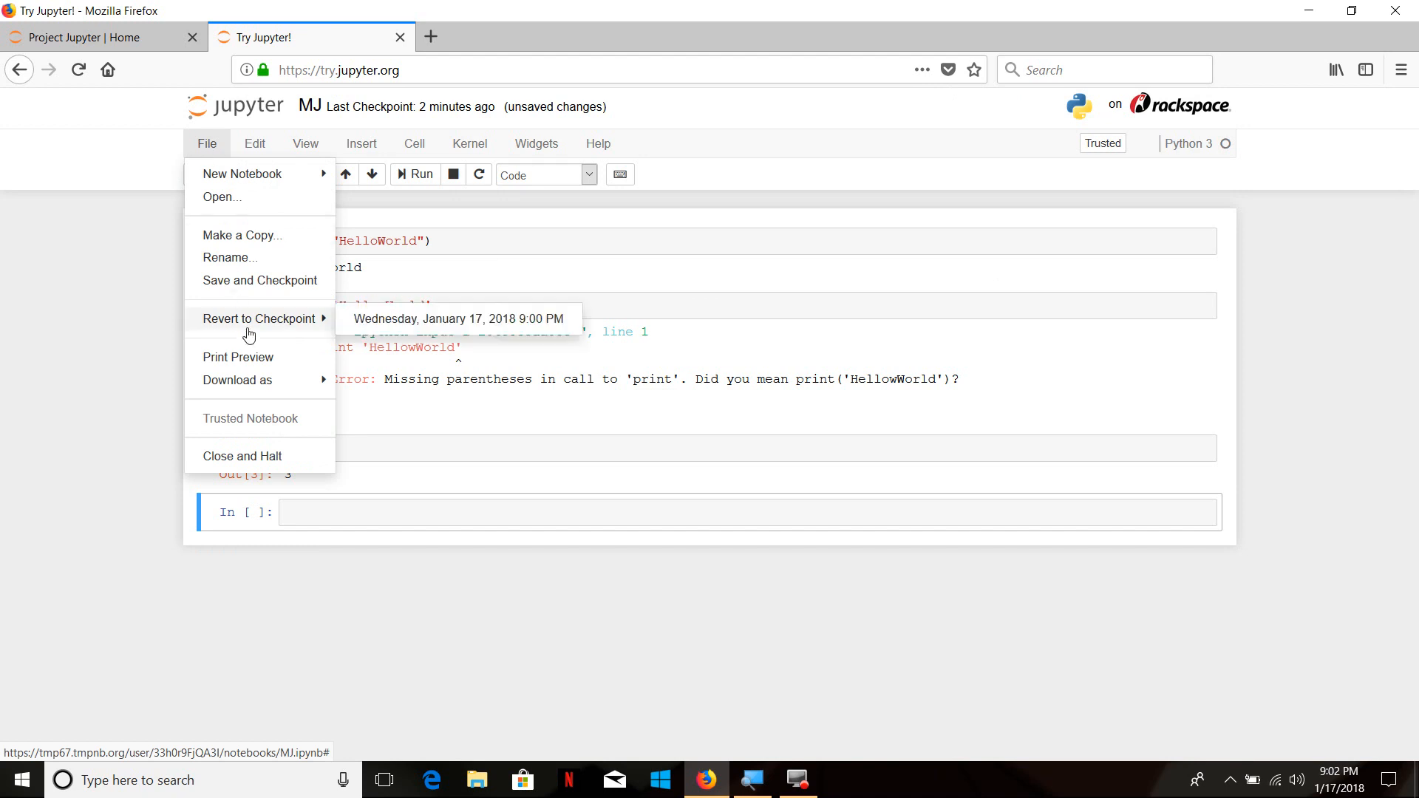
{"action": "left_click", "coordinate": [563, 278]}
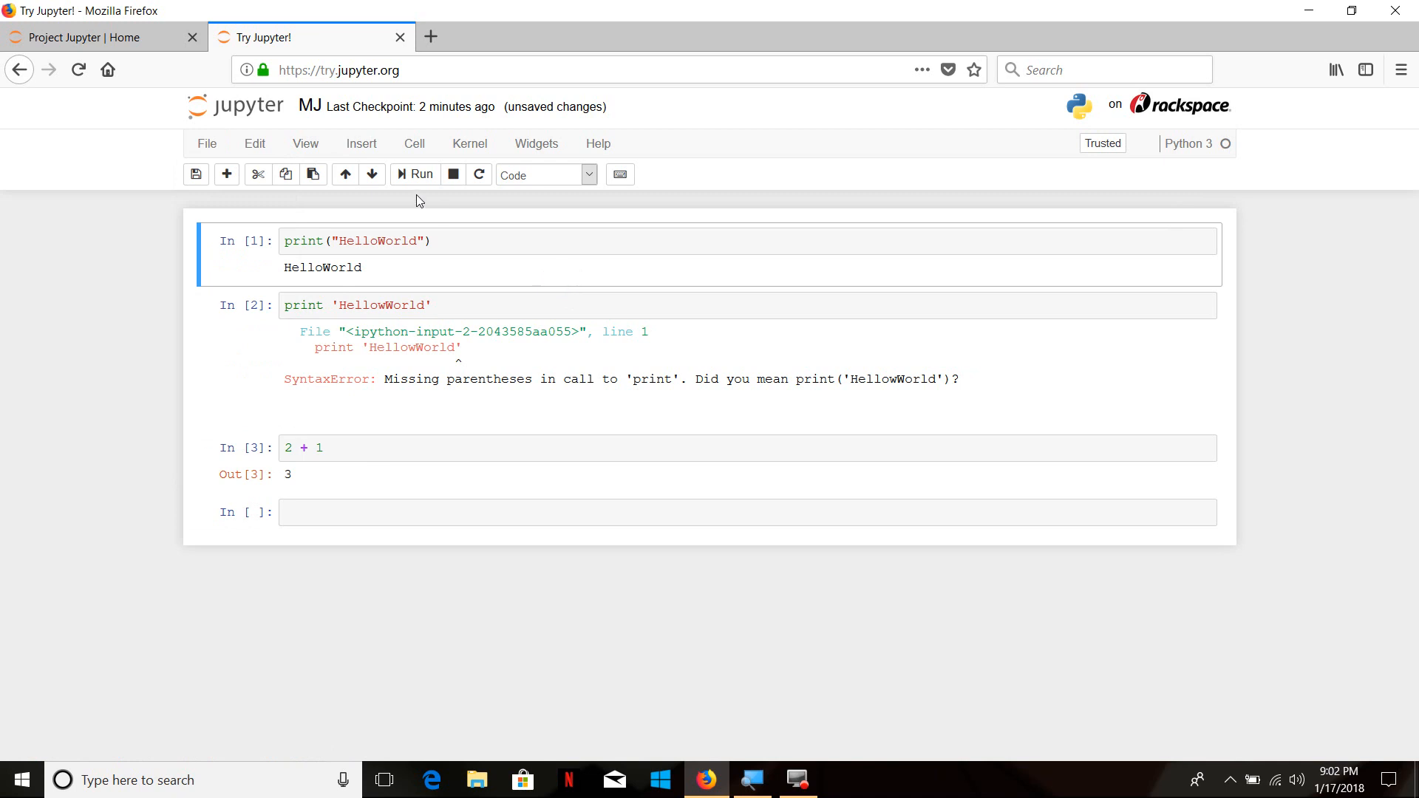
{"action": "left_click", "coordinate": [362, 144]}
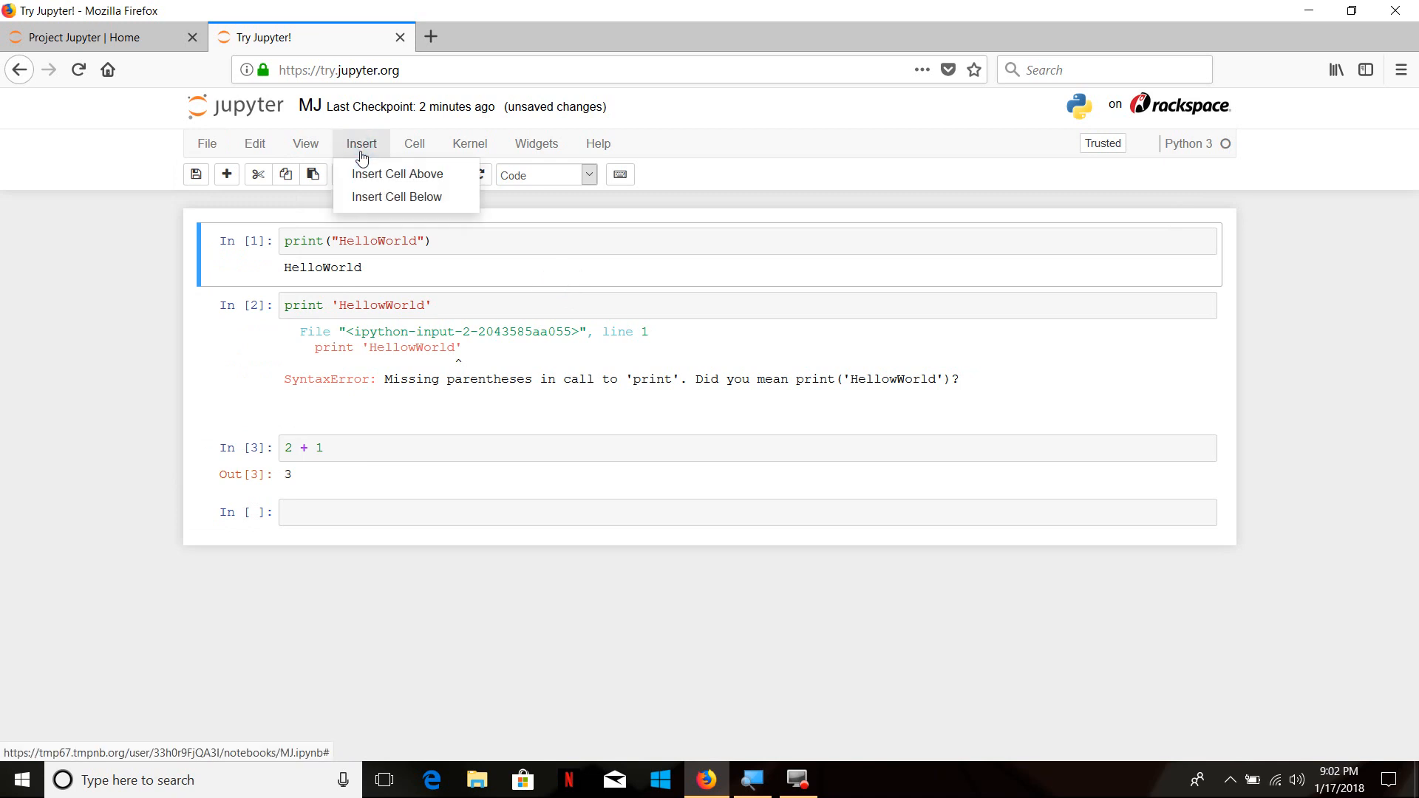
{"action": "left_click", "coordinate": [306, 144]}
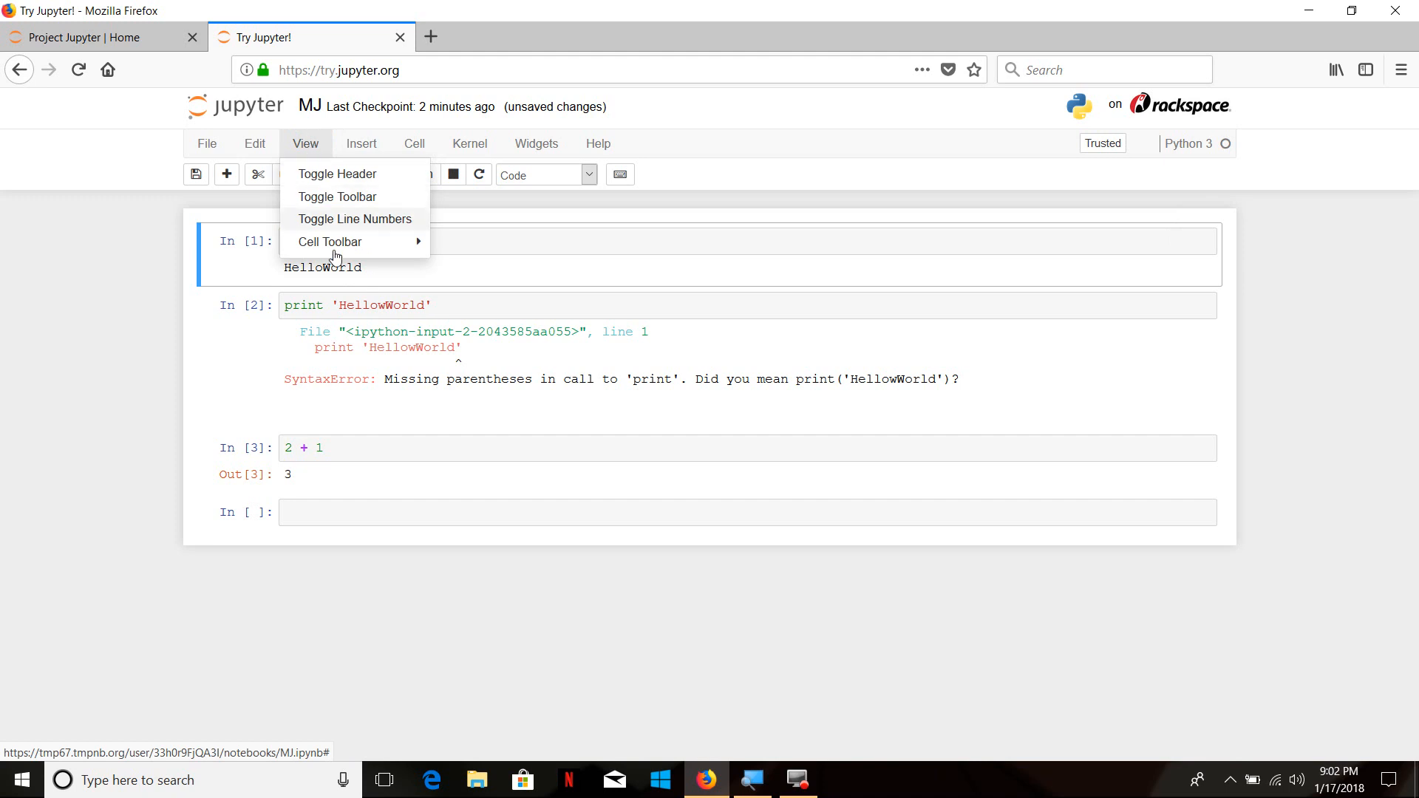
{"action": "mouse_move", "coordinate": [380, 251]}
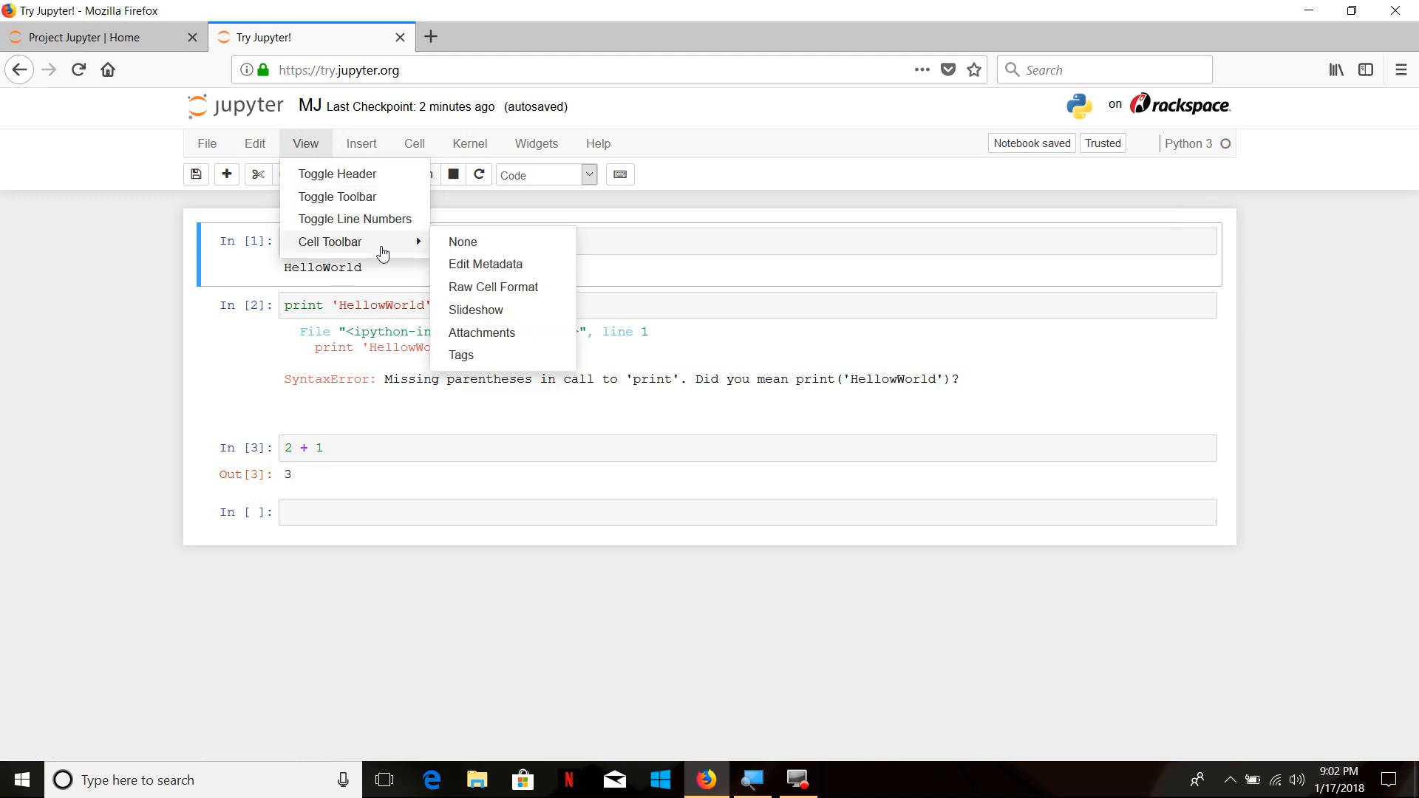
{"action": "left_click", "coordinate": [482, 215]}
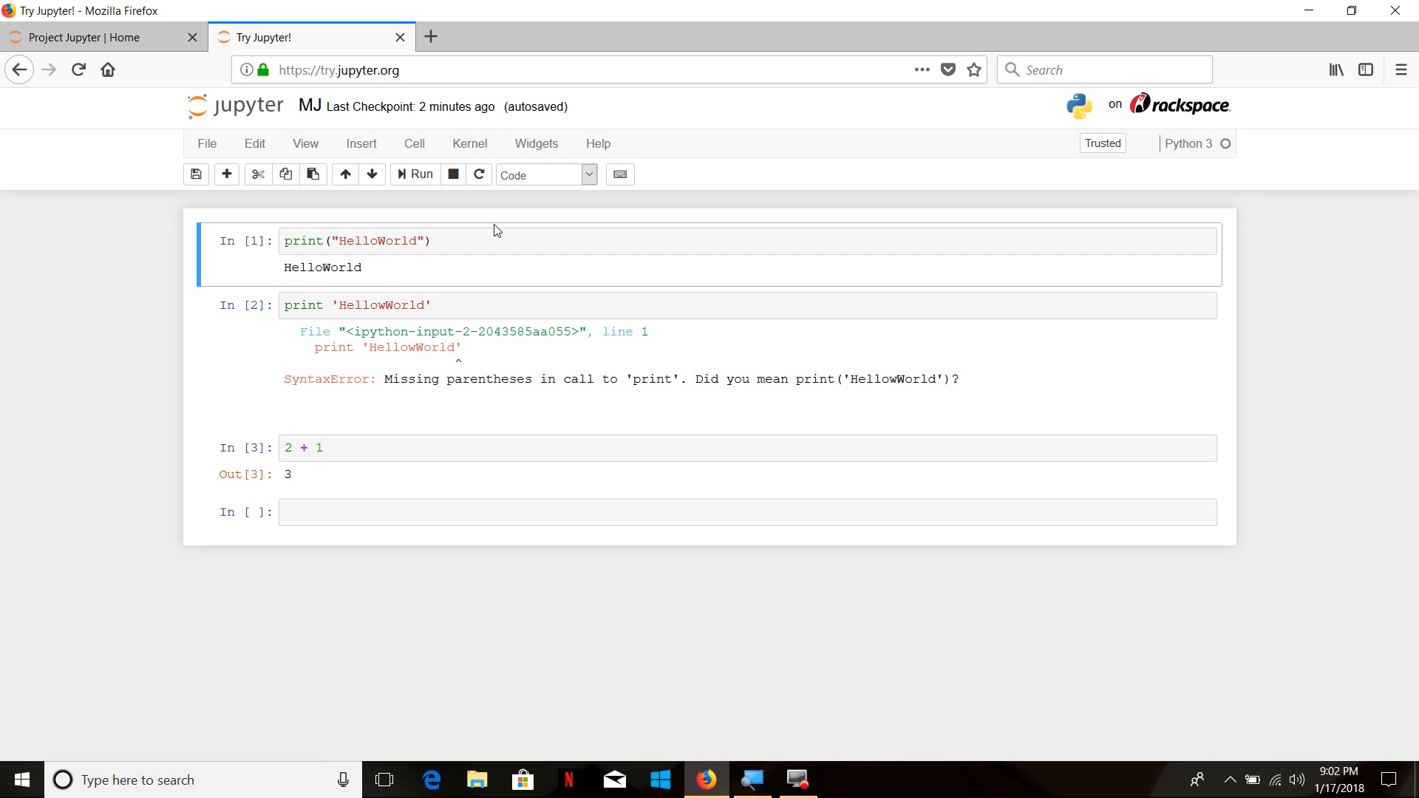
Close the trial notebook and follow Jupyter's notebook installation instructions to the Windows installers on the Anaconda download page
{"action": "left_click", "coordinate": [405, 43]}
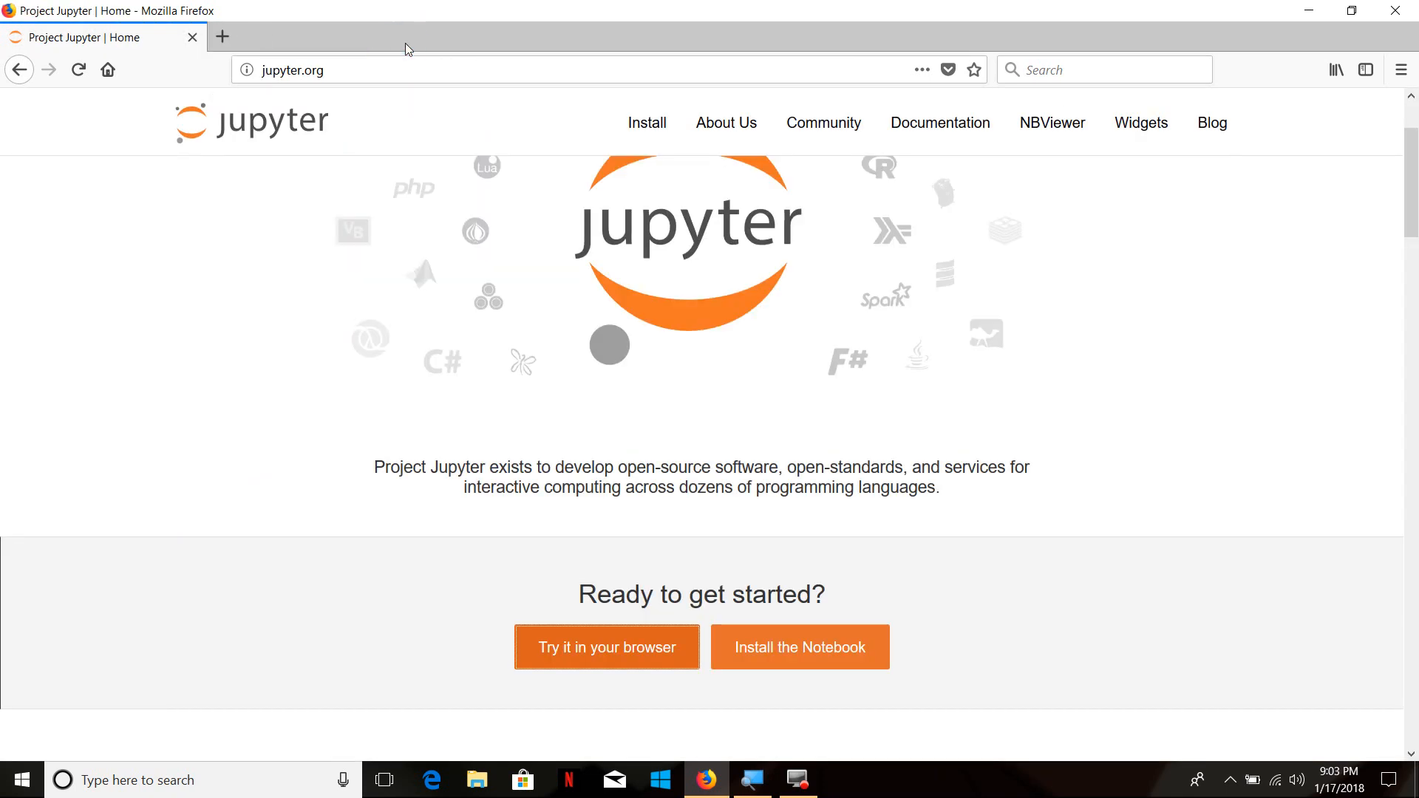
{"action": "left_click", "coordinate": [797, 649]}
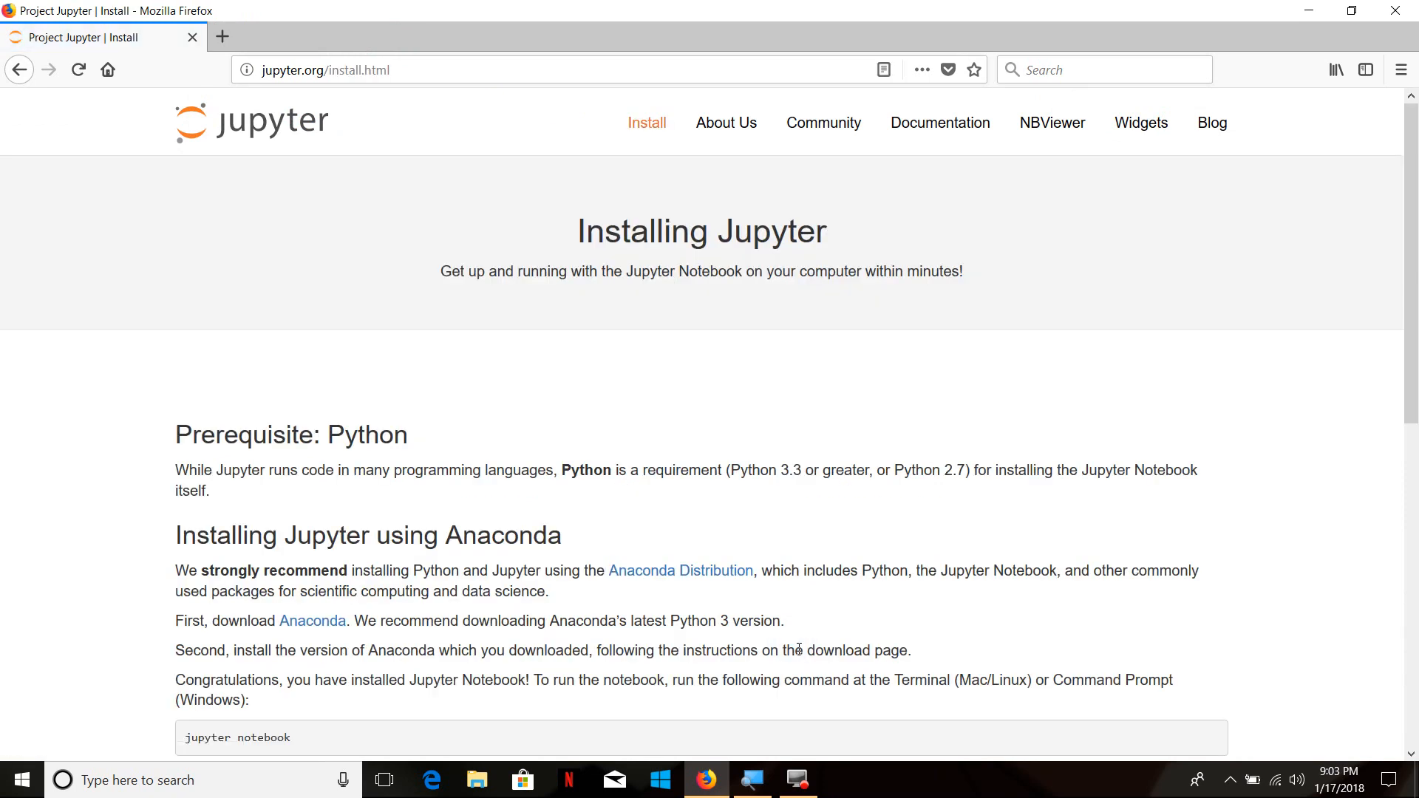
{"action": "left_click_drag", "start_coordinate": [1412, 216], "coordinate": [1417, 268]}
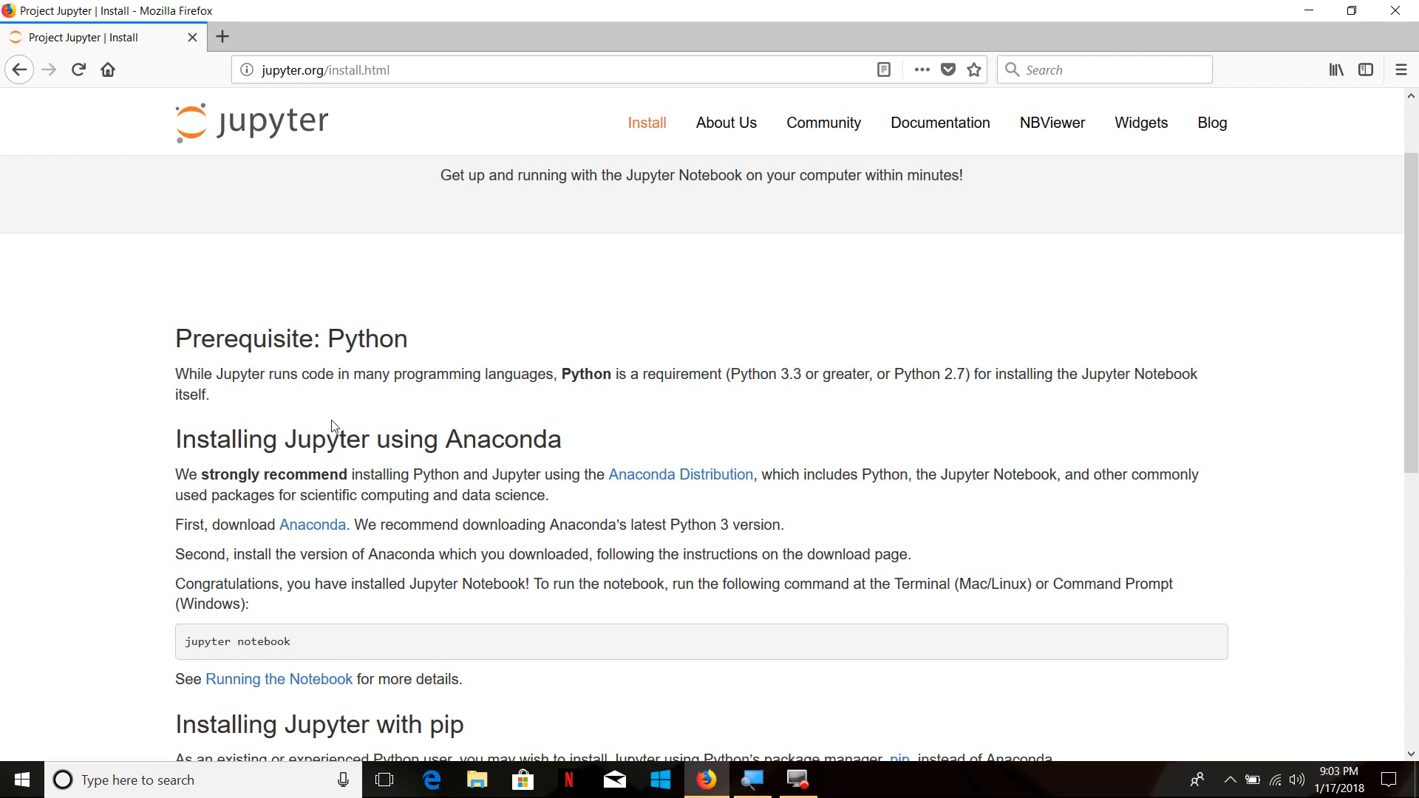
{"action": "left_click", "coordinate": [318, 527]}
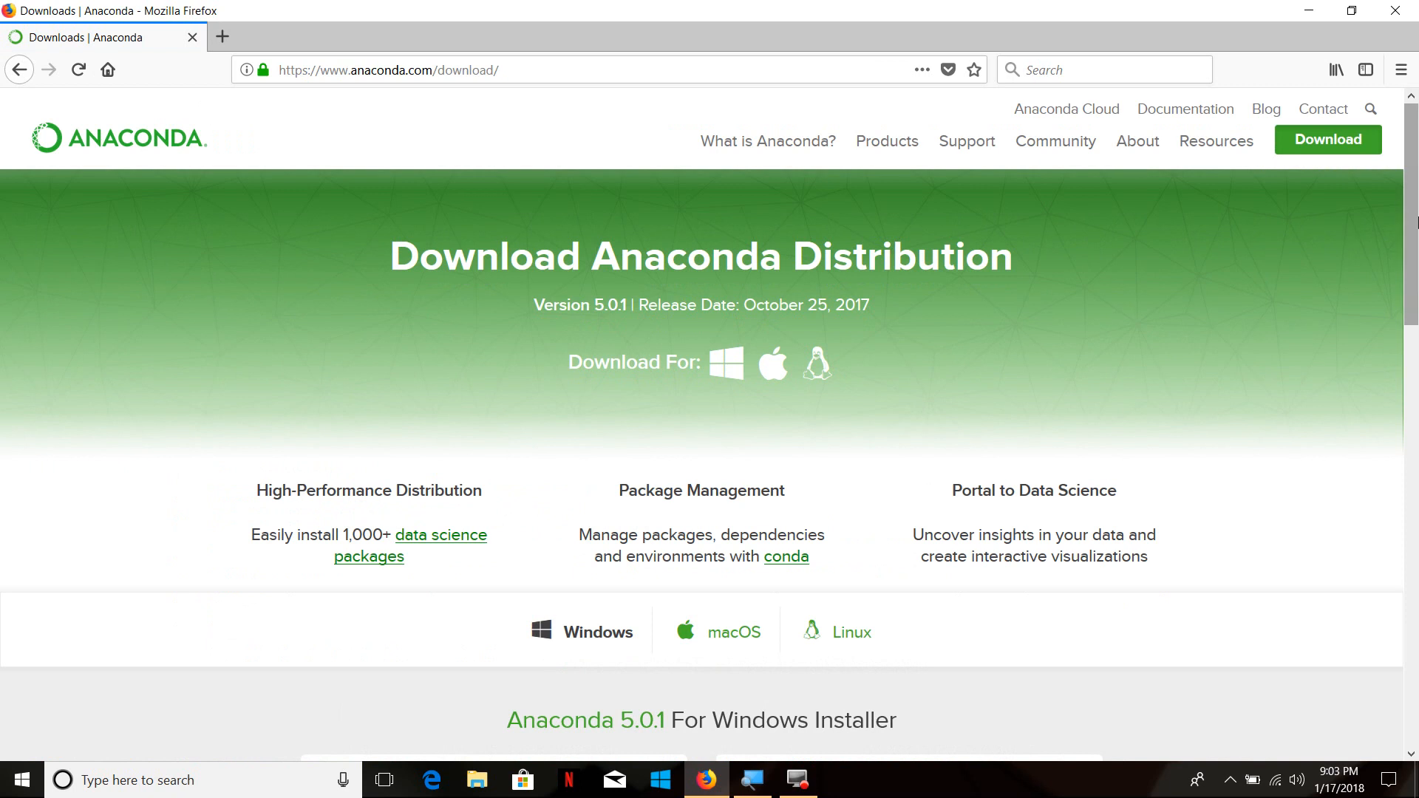
{"action": "left_click_drag", "start_coordinate": [1416, 222], "coordinate": [1416, 270]}
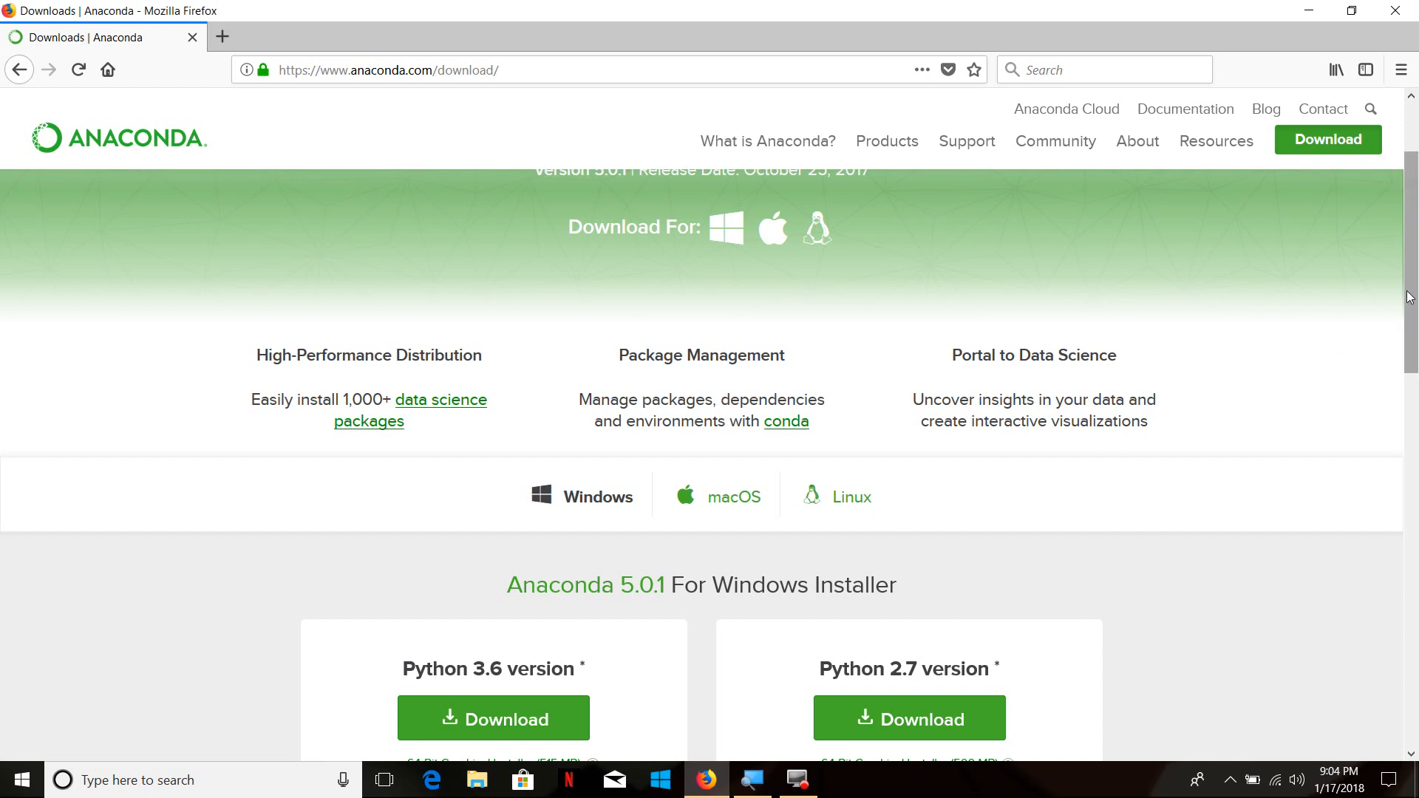
{"action": "left_click_drag", "start_coordinate": [1409, 297], "coordinate": [1413, 367]}
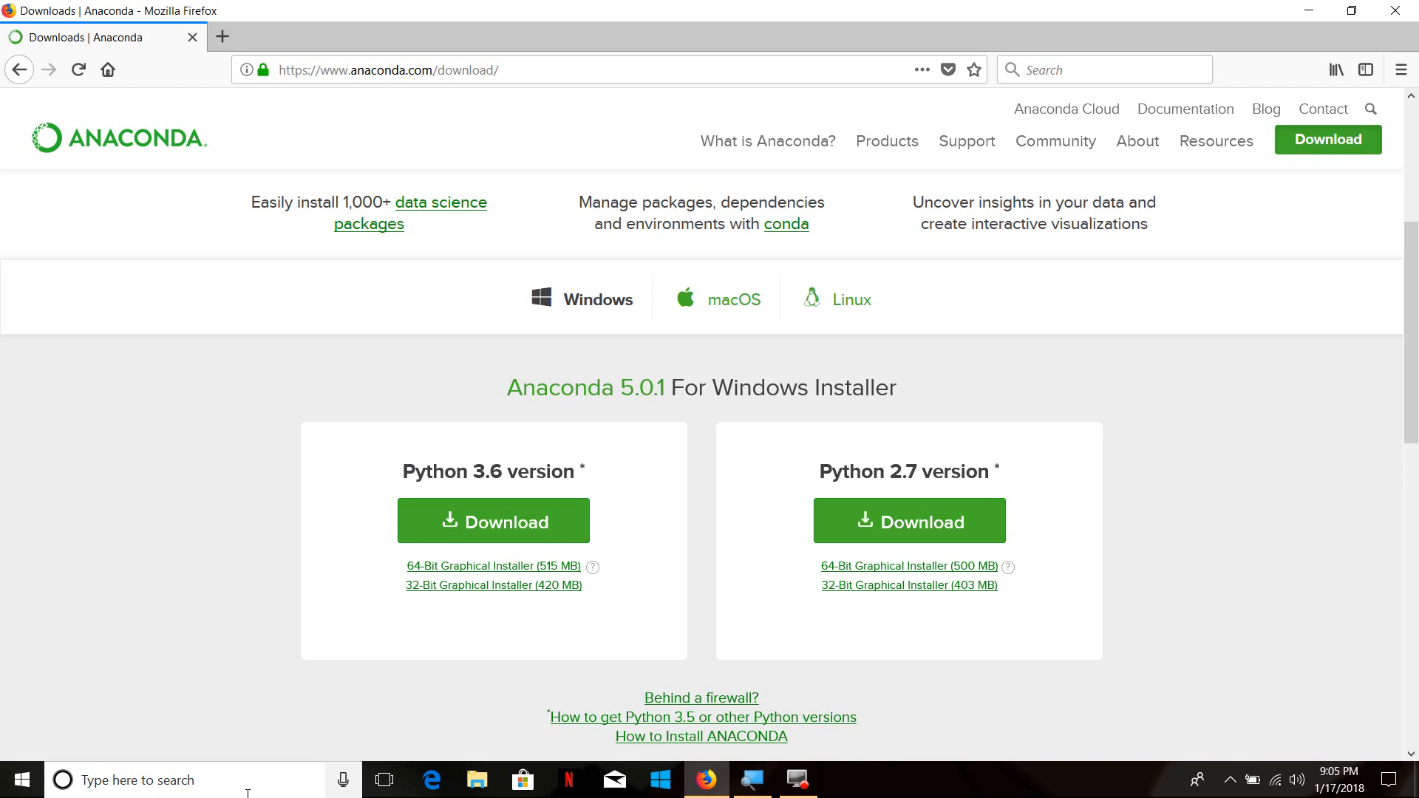
Check the computer's system type in the Windows System information and close the window
{"action": "left_click", "coordinate": [225, 781]}
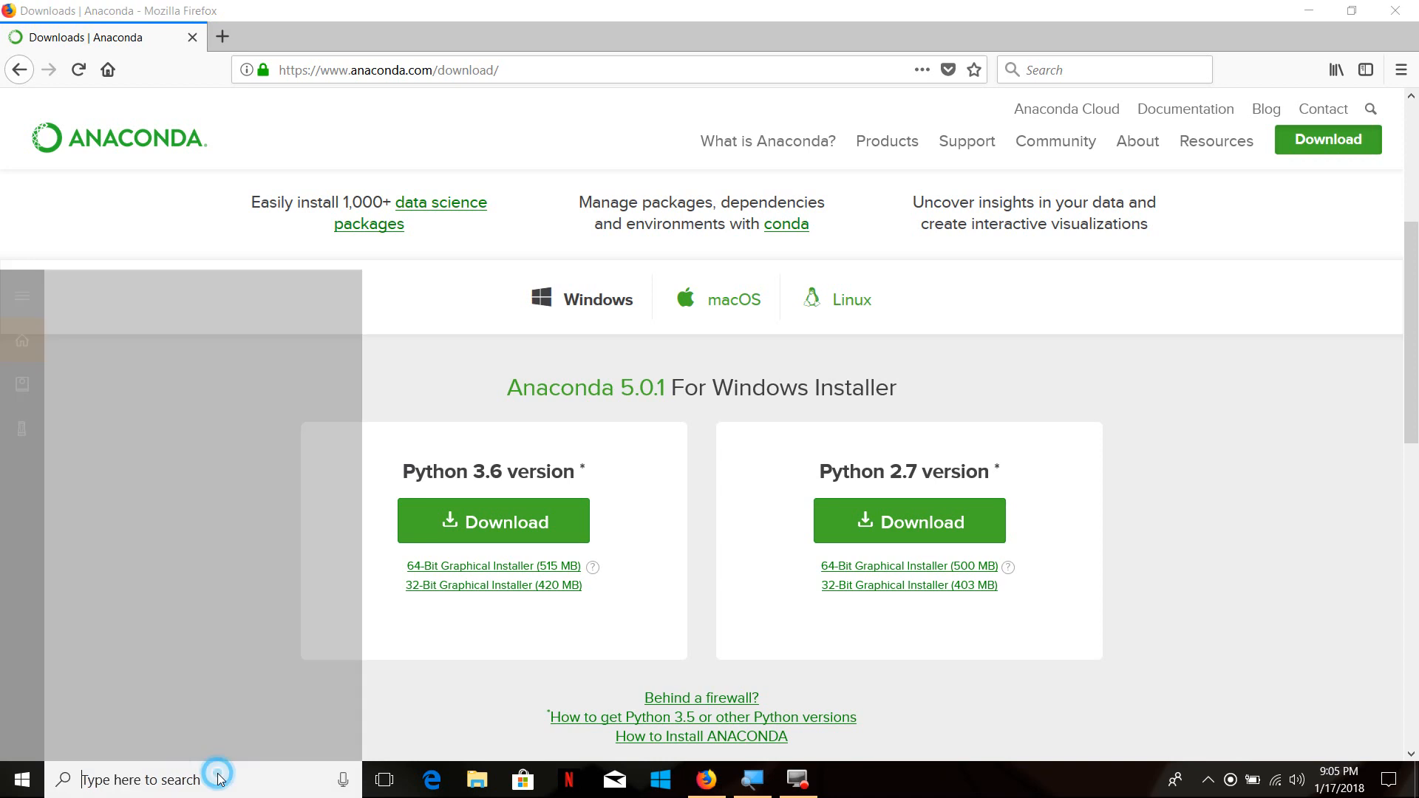
{"action": "type", "text": "syst"}
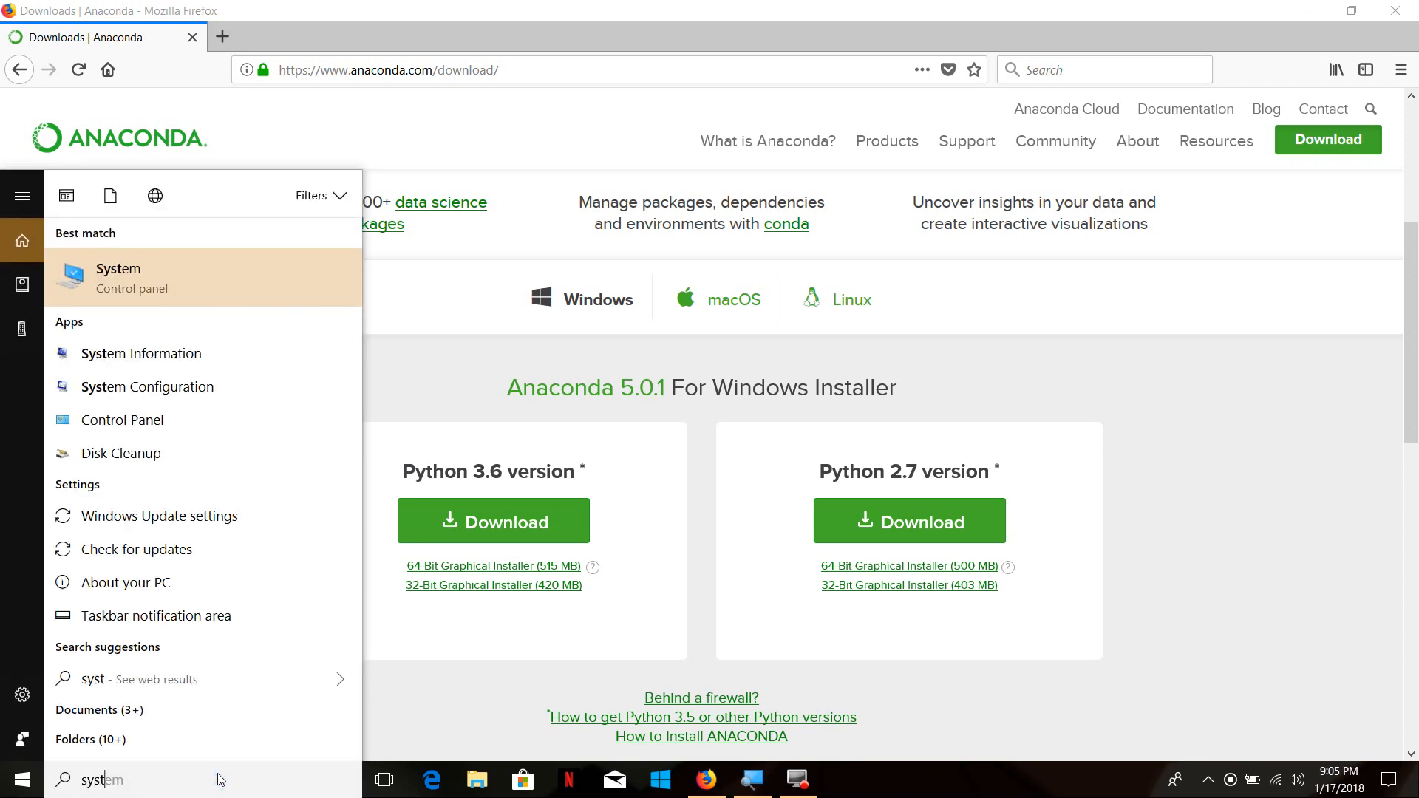
{"action": "key", "text": "Return"}
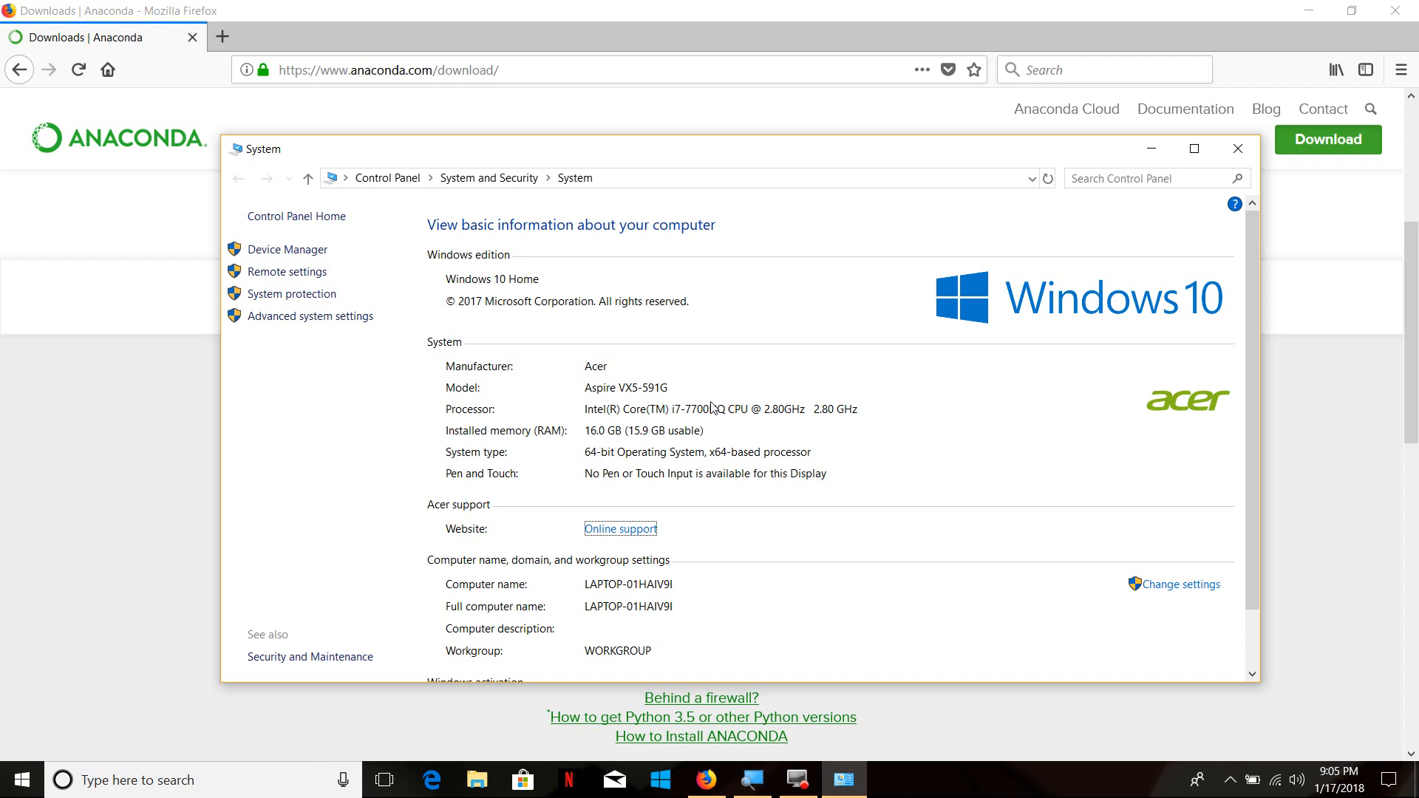
{"action": "left_click", "coordinate": [1241, 150]}
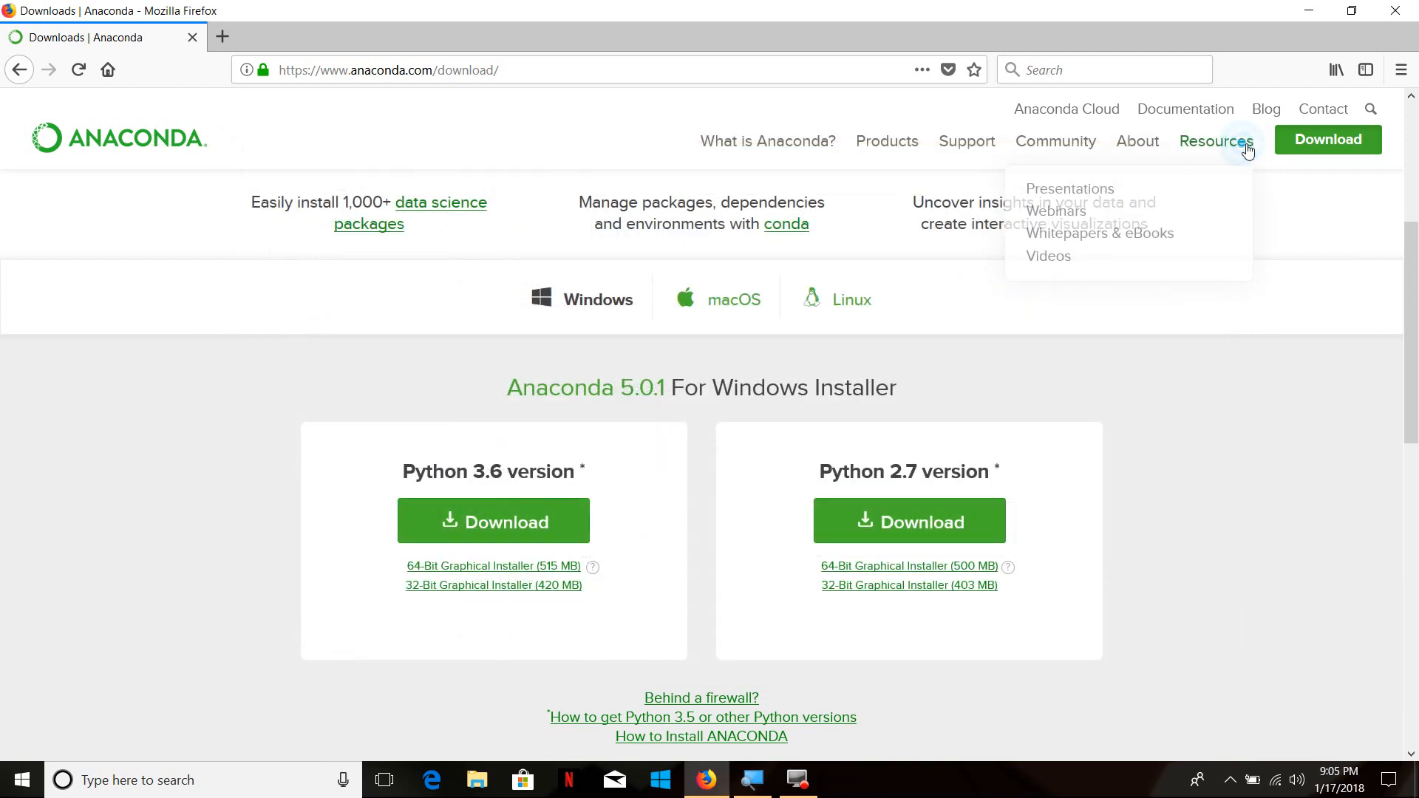
Request the 64-Bit Graphical Installer for the Python 2.7 version and cancel the download
{"action": "left_click", "coordinate": [855, 566]}
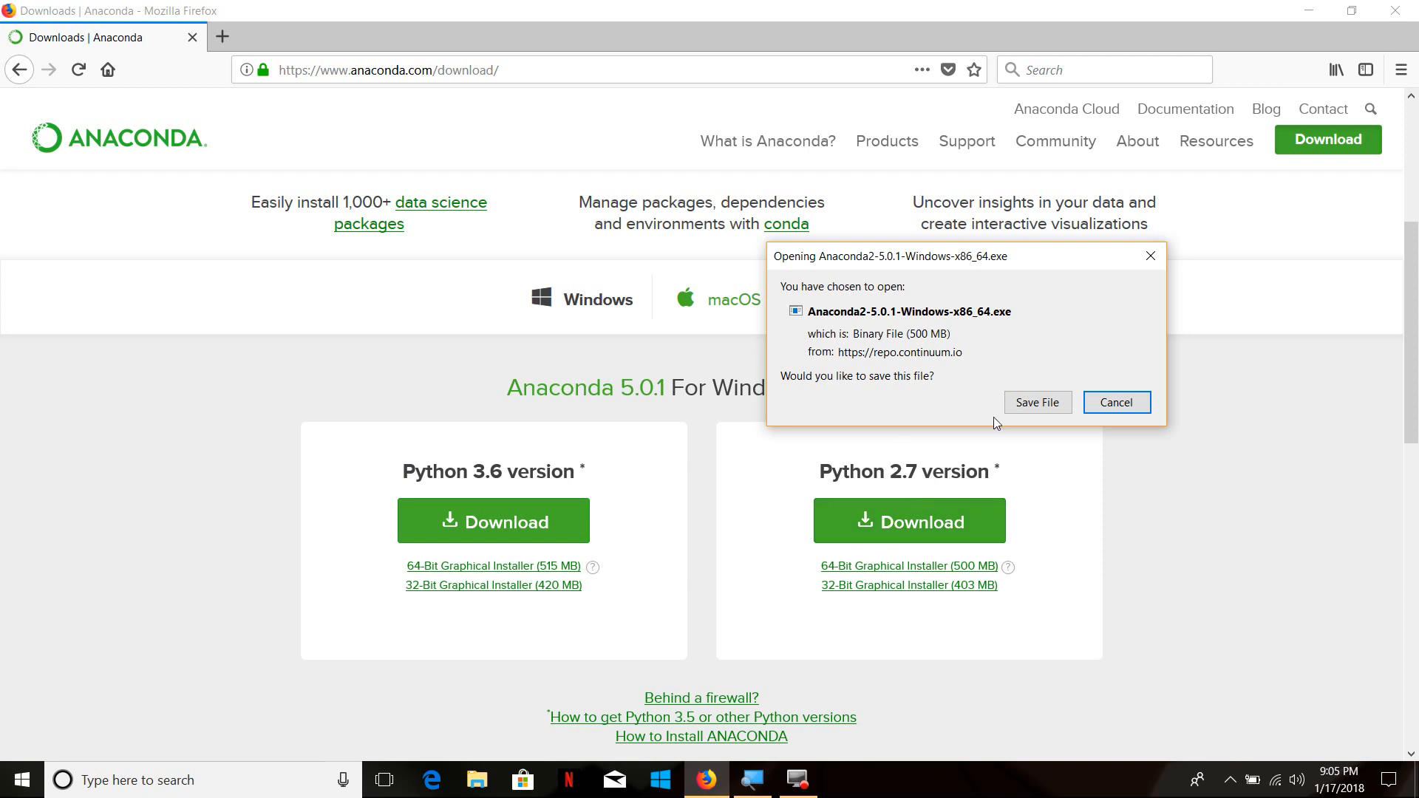
{"action": "left_click", "coordinate": [1106, 403]}
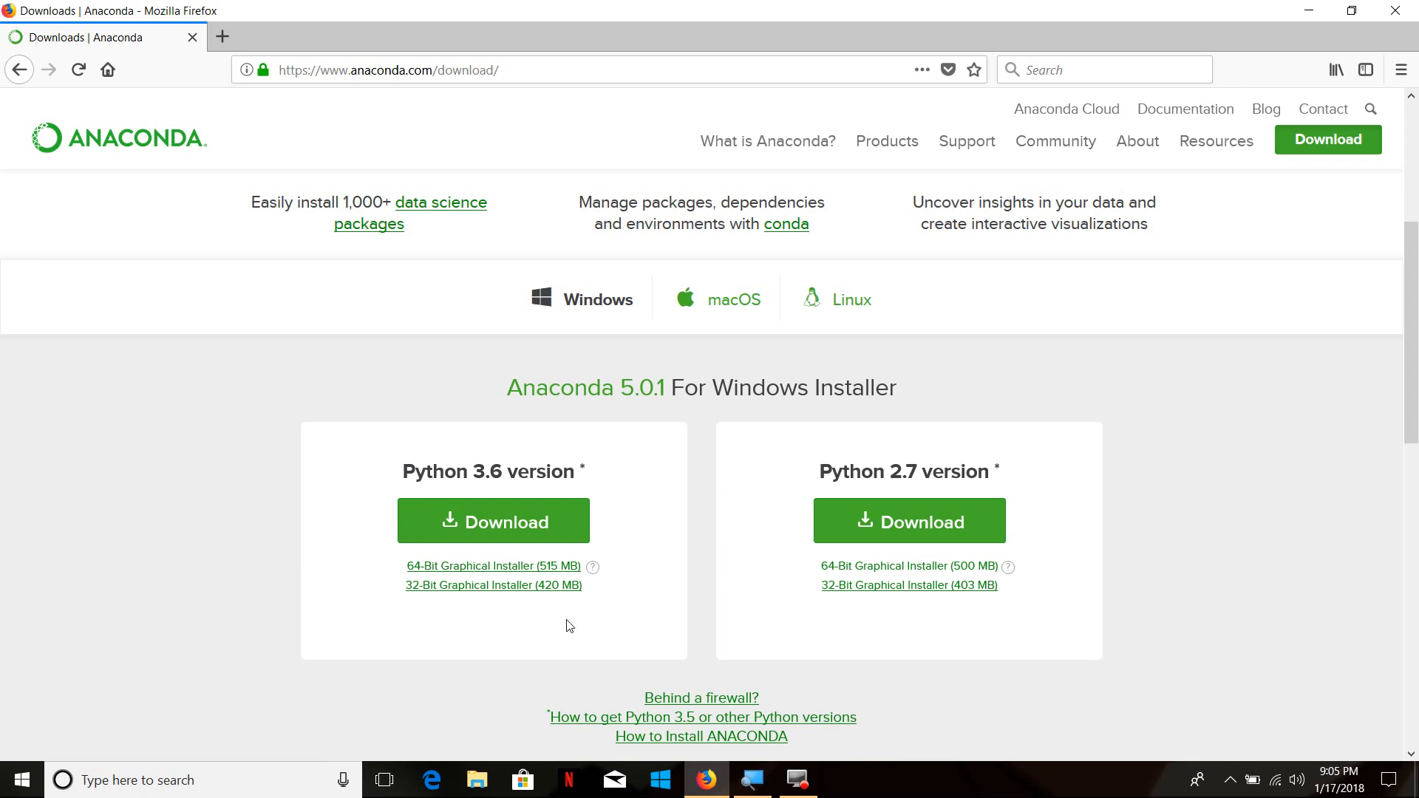
Run Anaconda2-5.0.1-Windows-x86_64(1).exe from the Downloads folder and accept the license agreement in its setup
{"action": "left_click", "coordinate": [476, 784]}
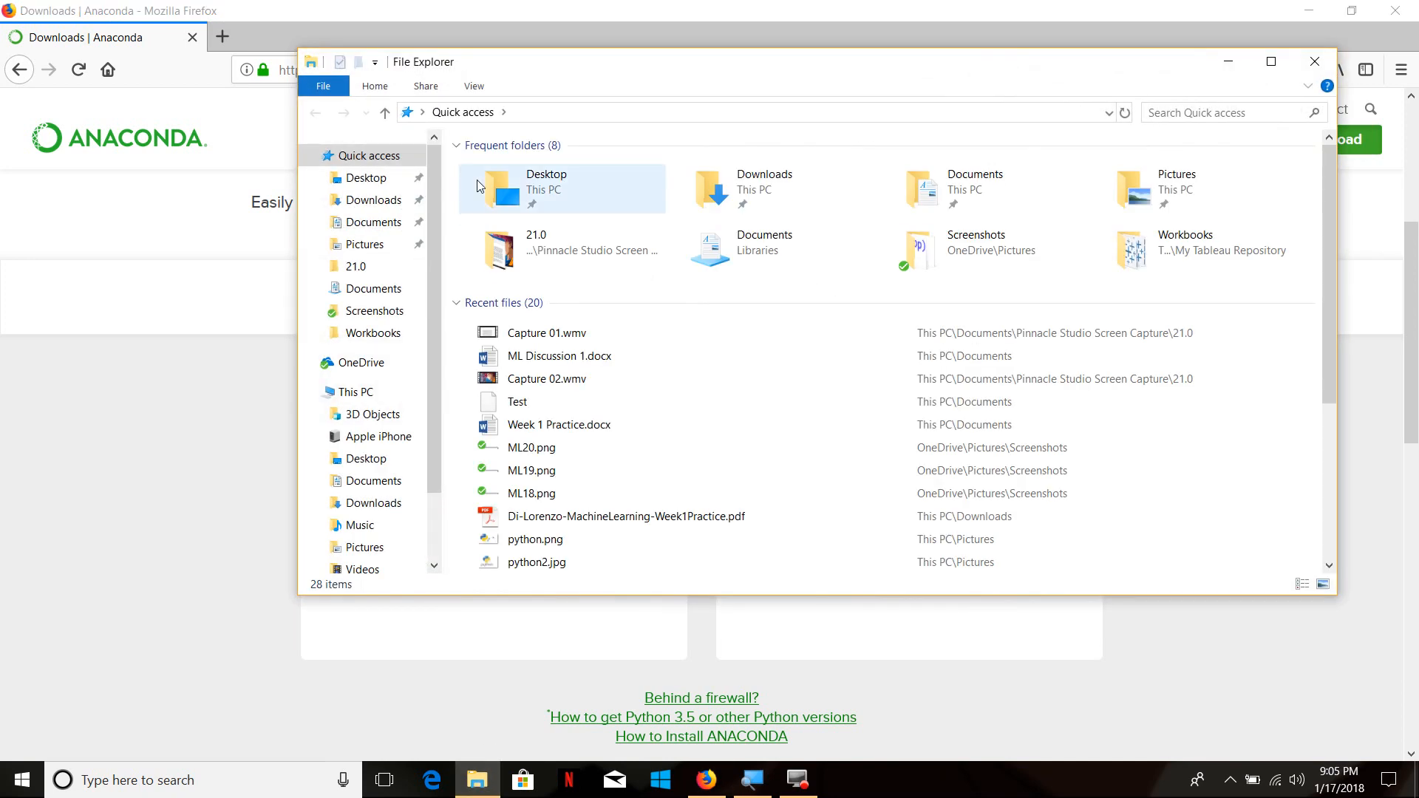
{"action": "left_click", "coordinate": [392, 208]}
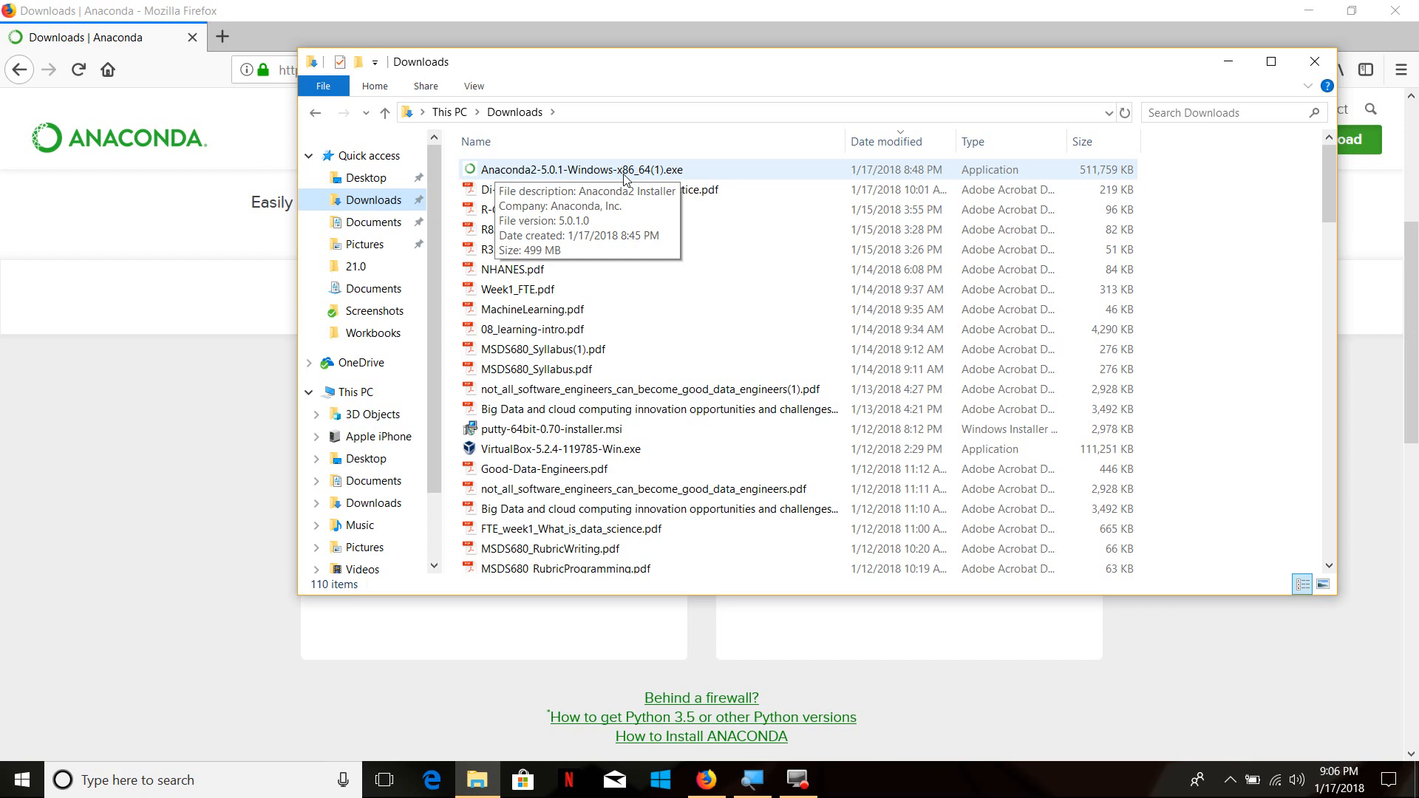
{"action": "double_click", "coordinate": [661, 172]}
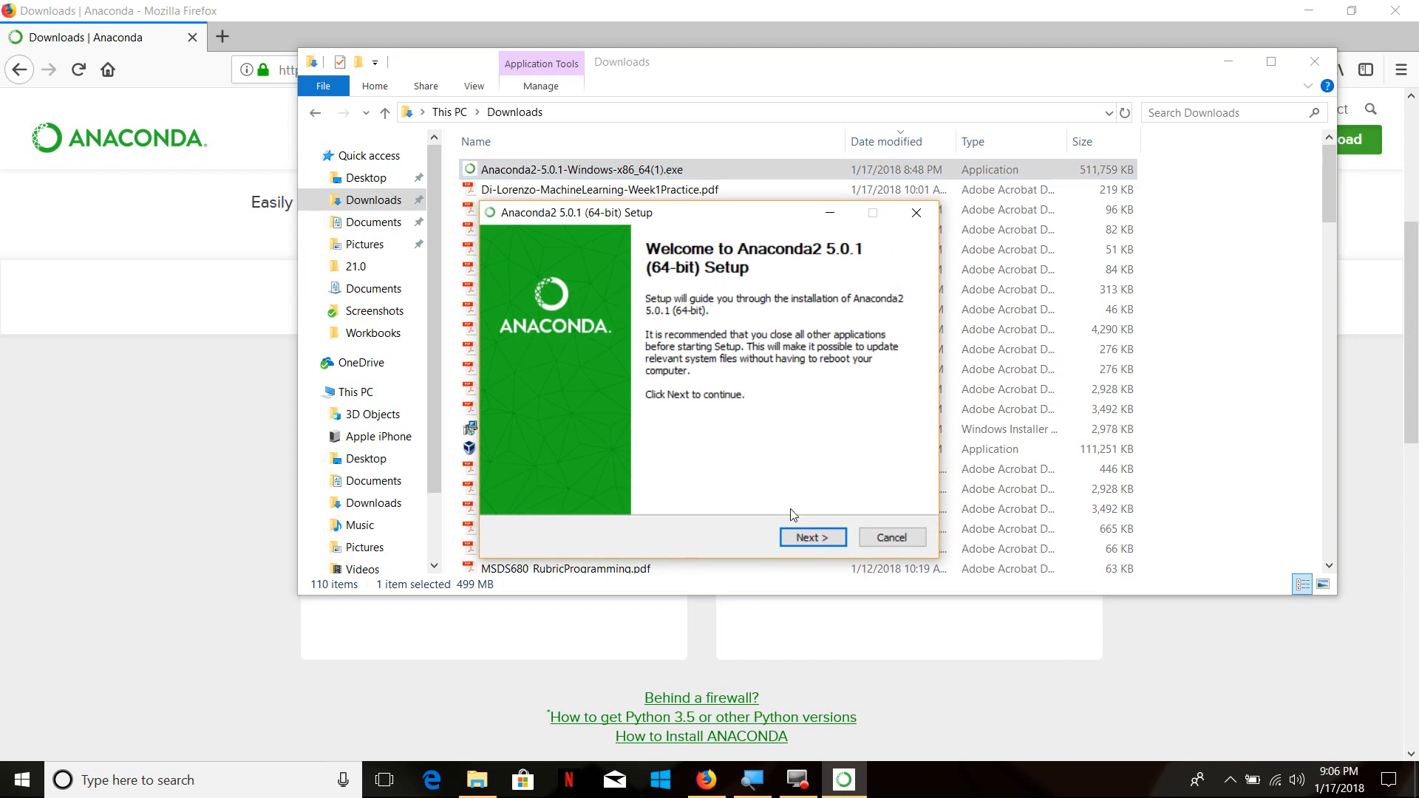
{"action": "left_click", "coordinate": [800, 537]}
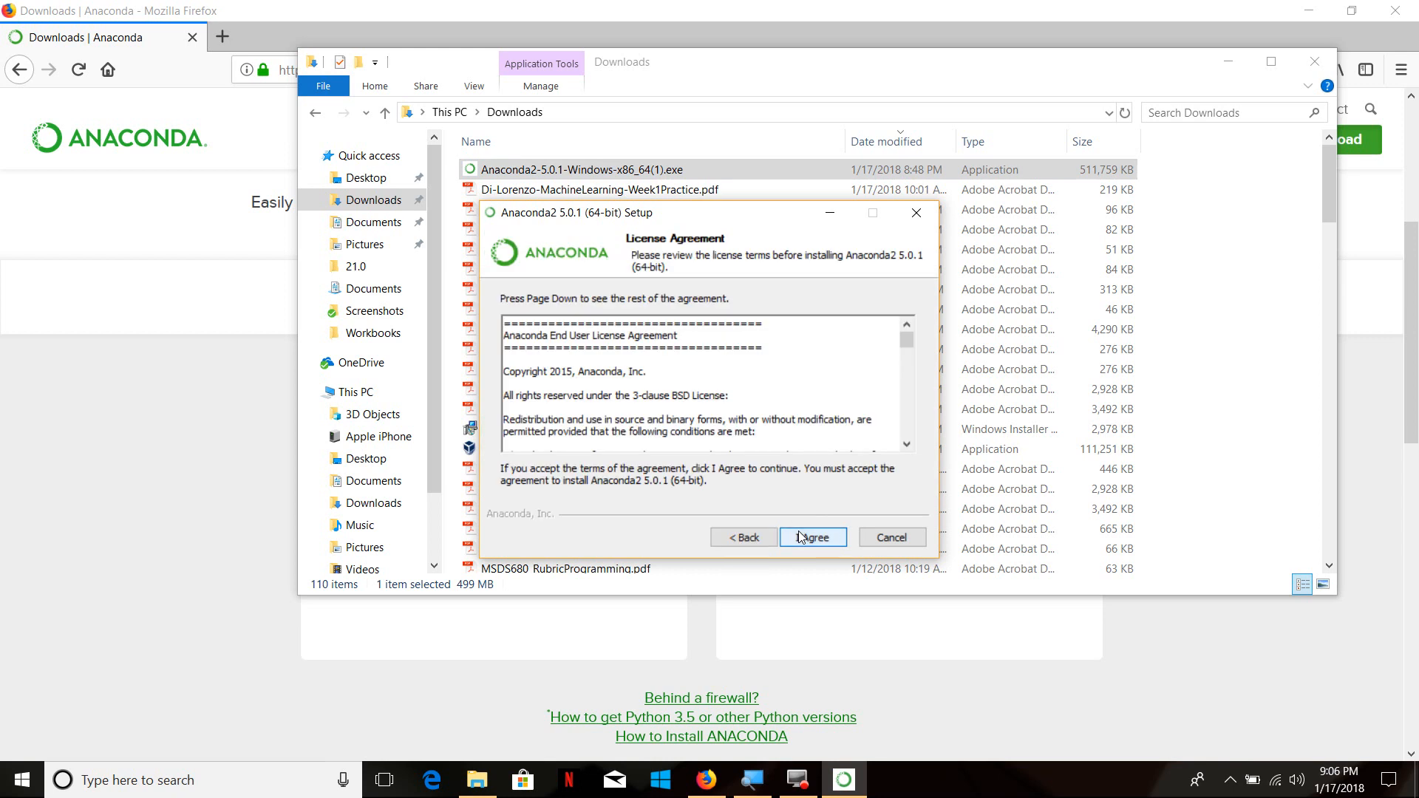
{"action": "left_click", "coordinate": [801, 537]}
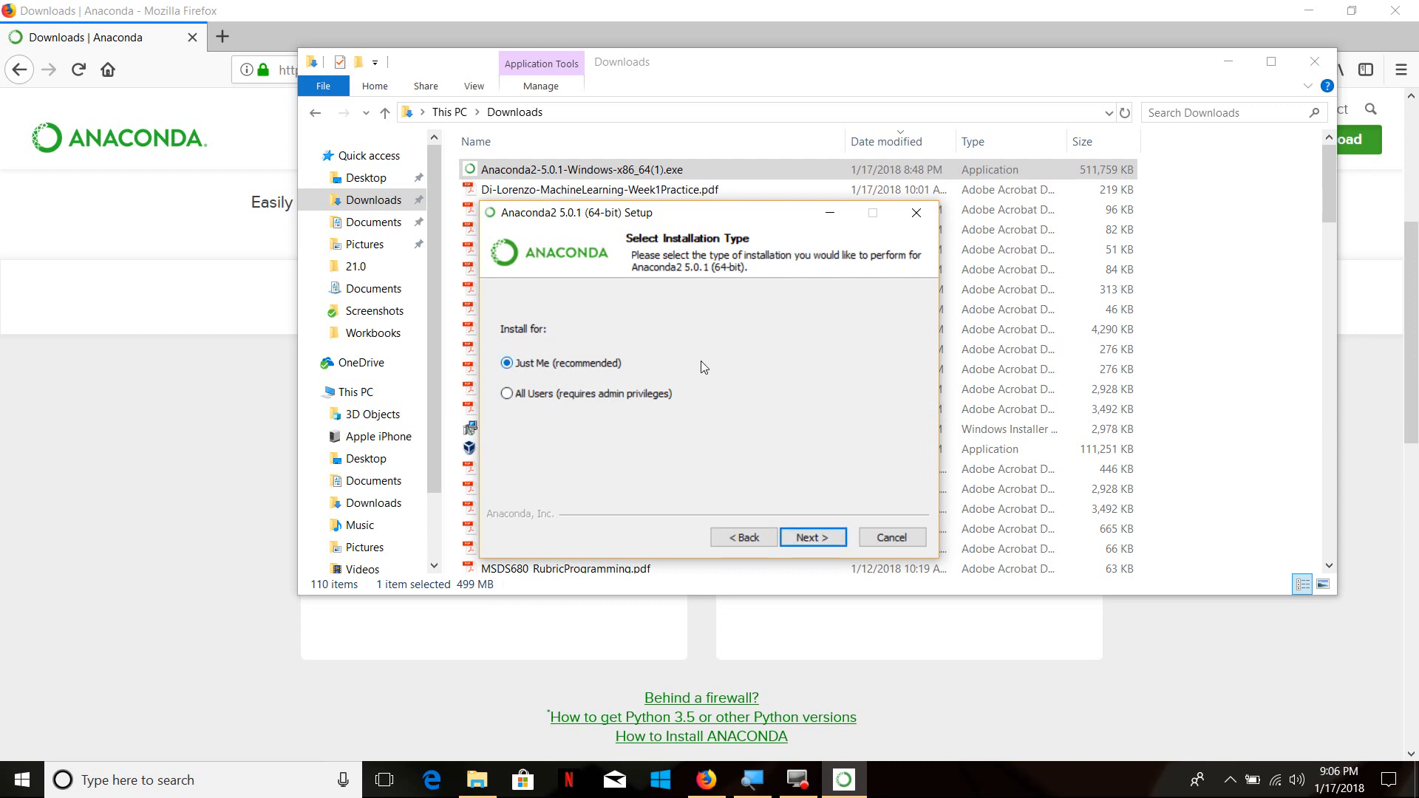
Keep the Just Me installation type and try to use the default Anaconda2 destination folder
{"action": "left_click", "coordinate": [811, 539]}
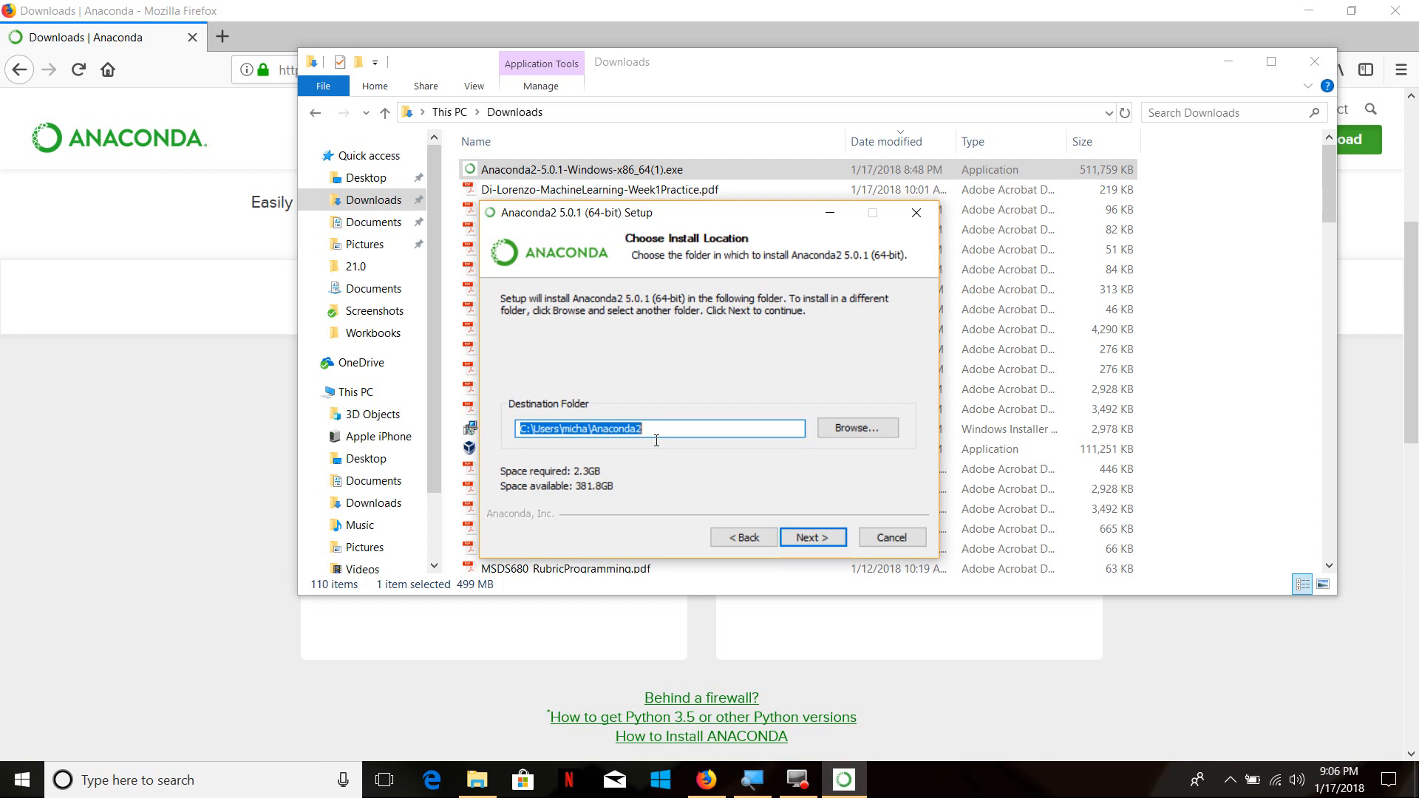
{"action": "left_click", "coordinate": [810, 536]}
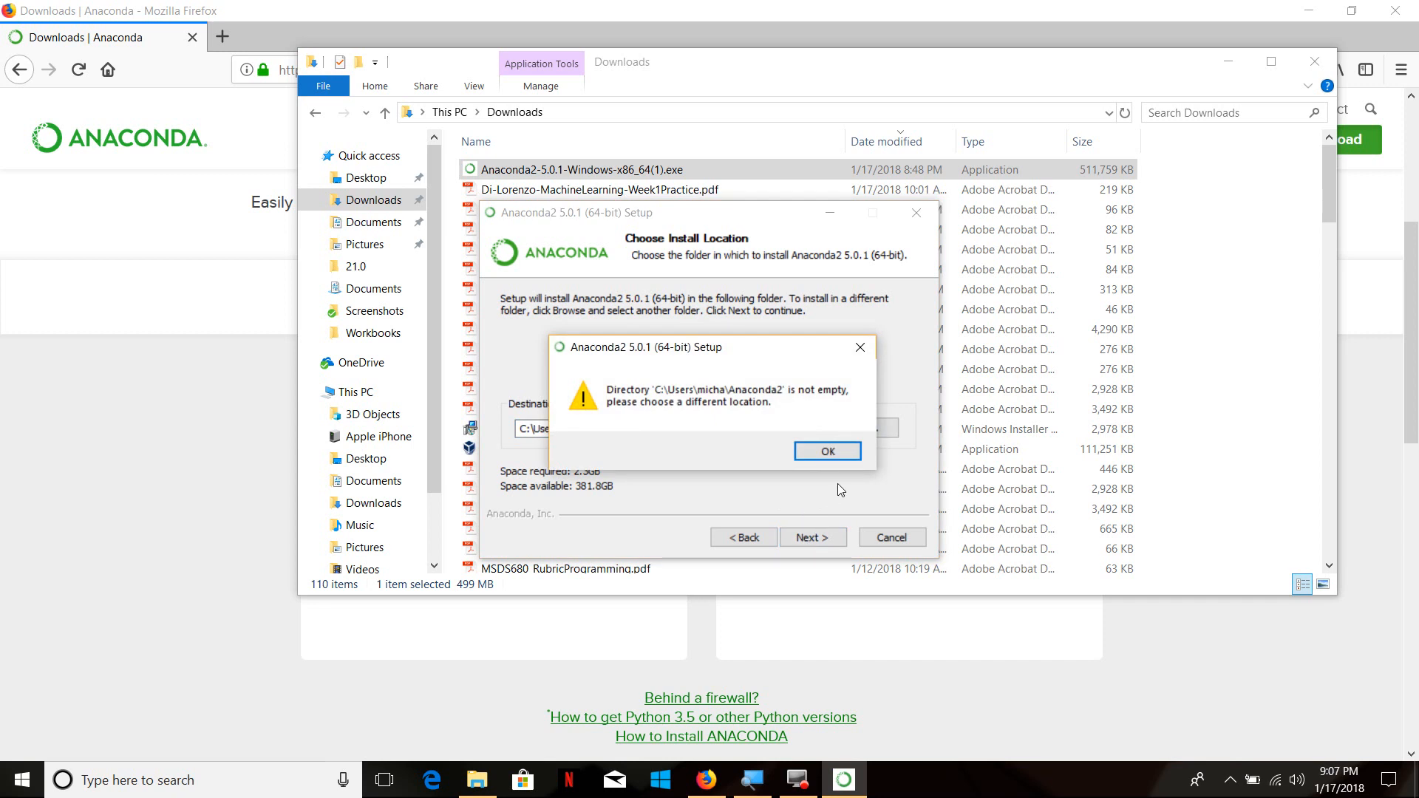
{"action": "left_click", "coordinate": [827, 452]}
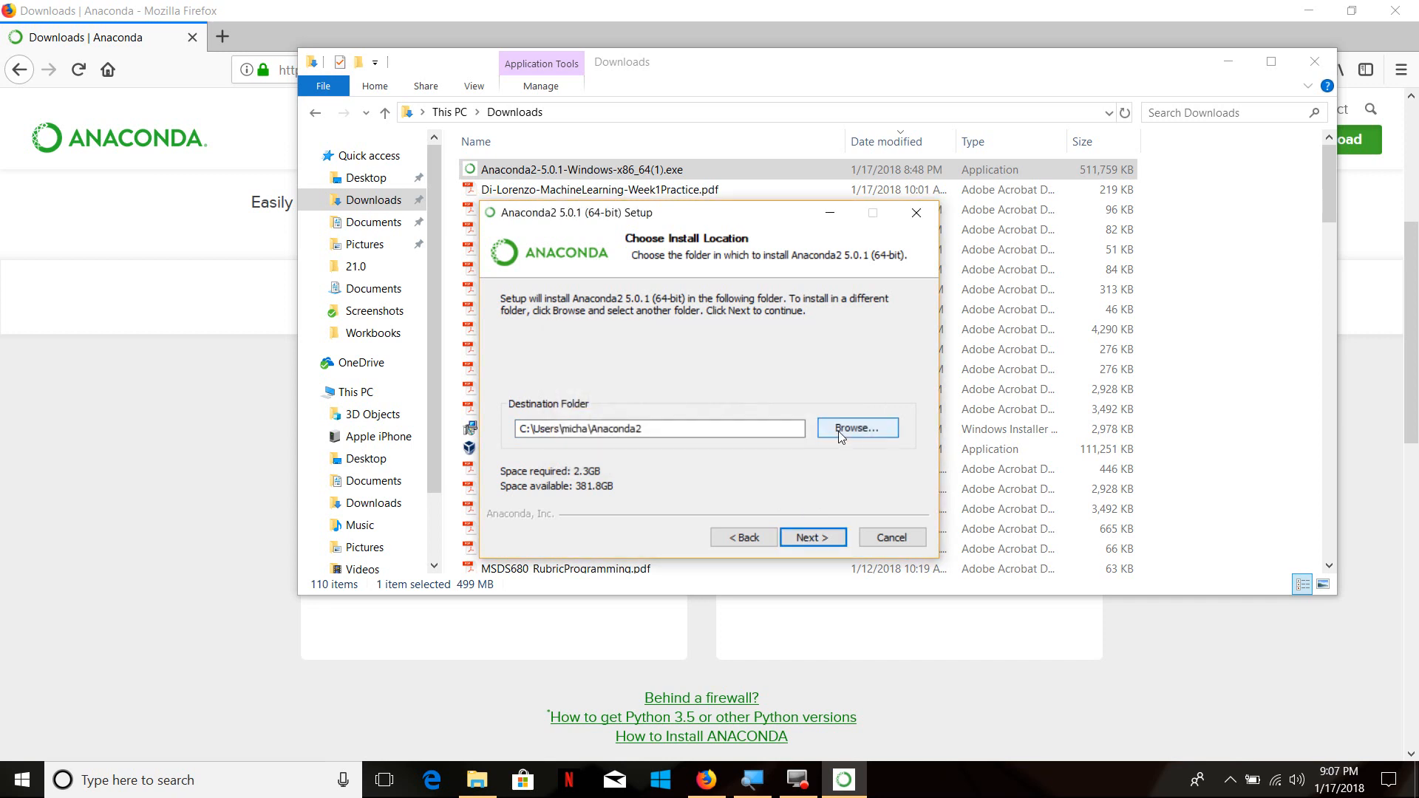
Browse for another install location and add a new subfolder with its default name inside the Anaconda2 folder
{"action": "left_click", "coordinate": [842, 431]}
{"action": "left_click", "coordinate": [881, 533]}
{"action": "left_click", "coordinate": [882, 533]}
{"action": "left_click", "coordinate": [881, 533]}
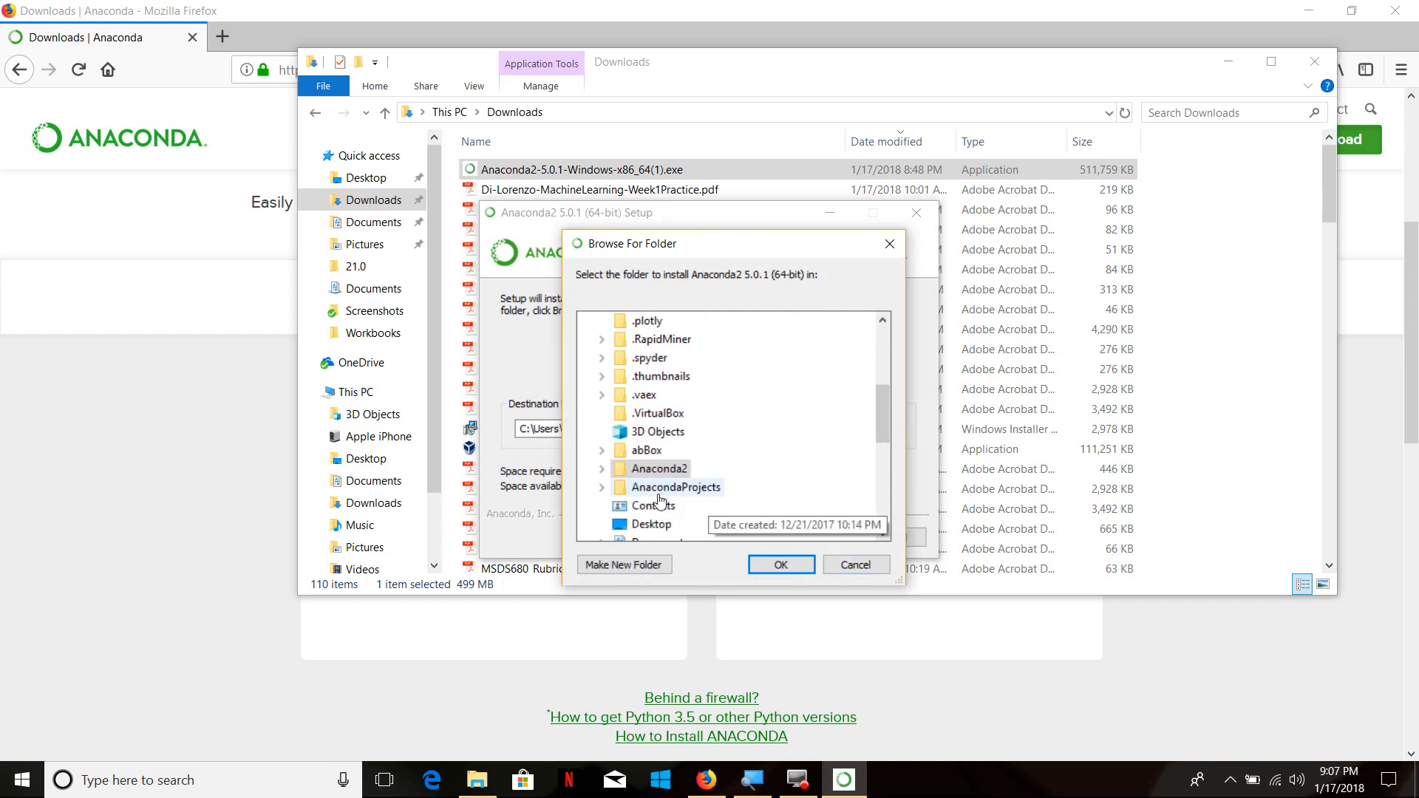
{"action": "left_click", "coordinate": [640, 566]}
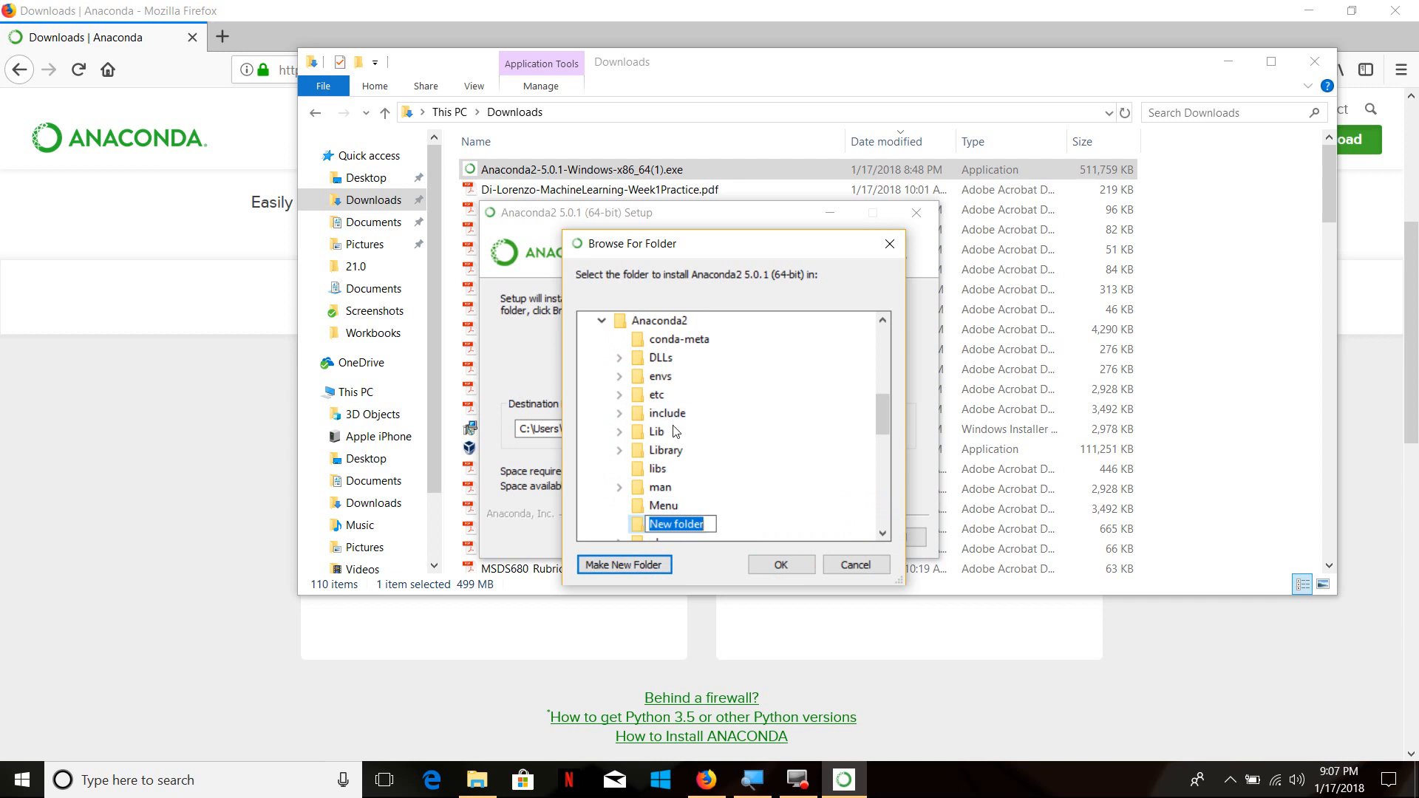
{"action": "key", "text": "Return"}
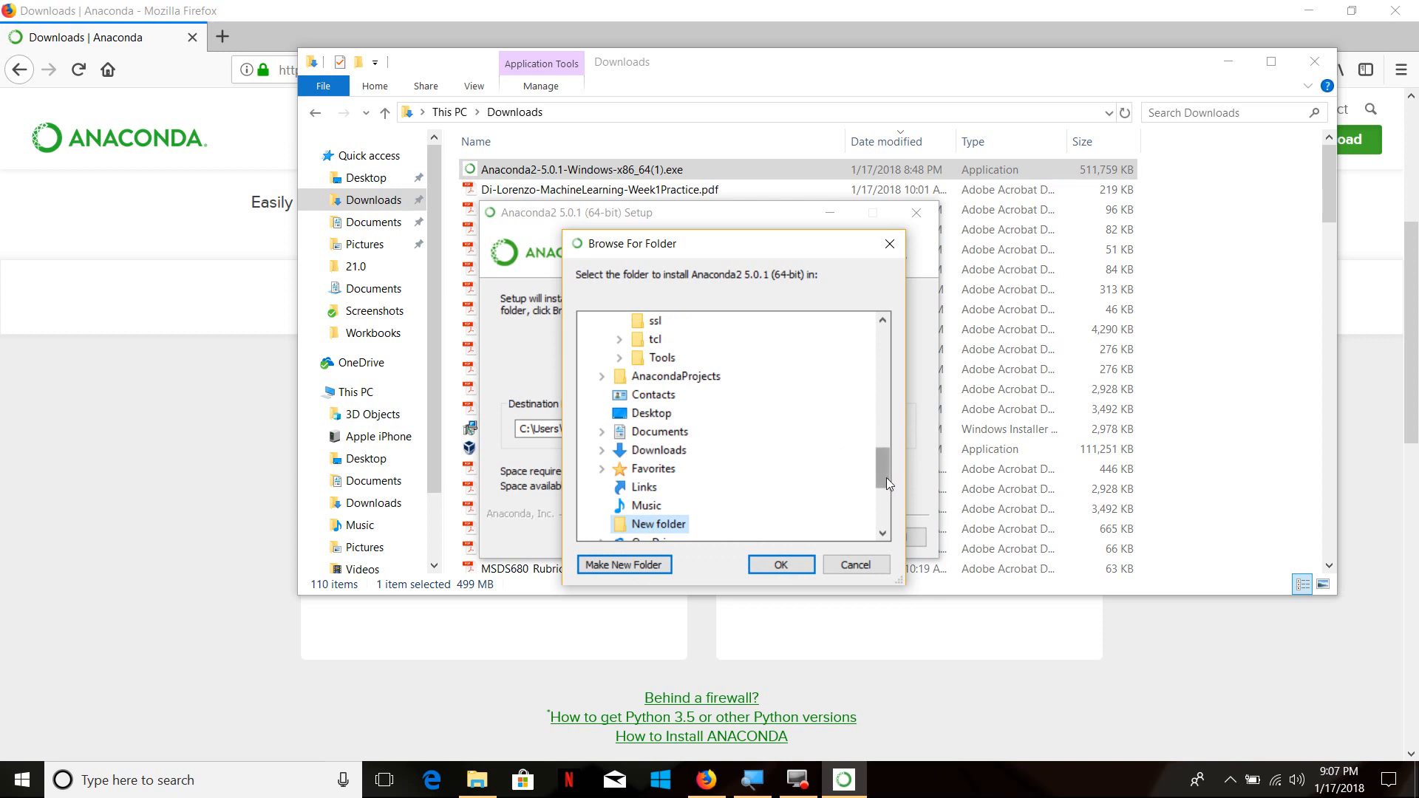
{"action": "left_click_drag", "start_coordinate": [885, 475], "coordinate": [888, 412]}
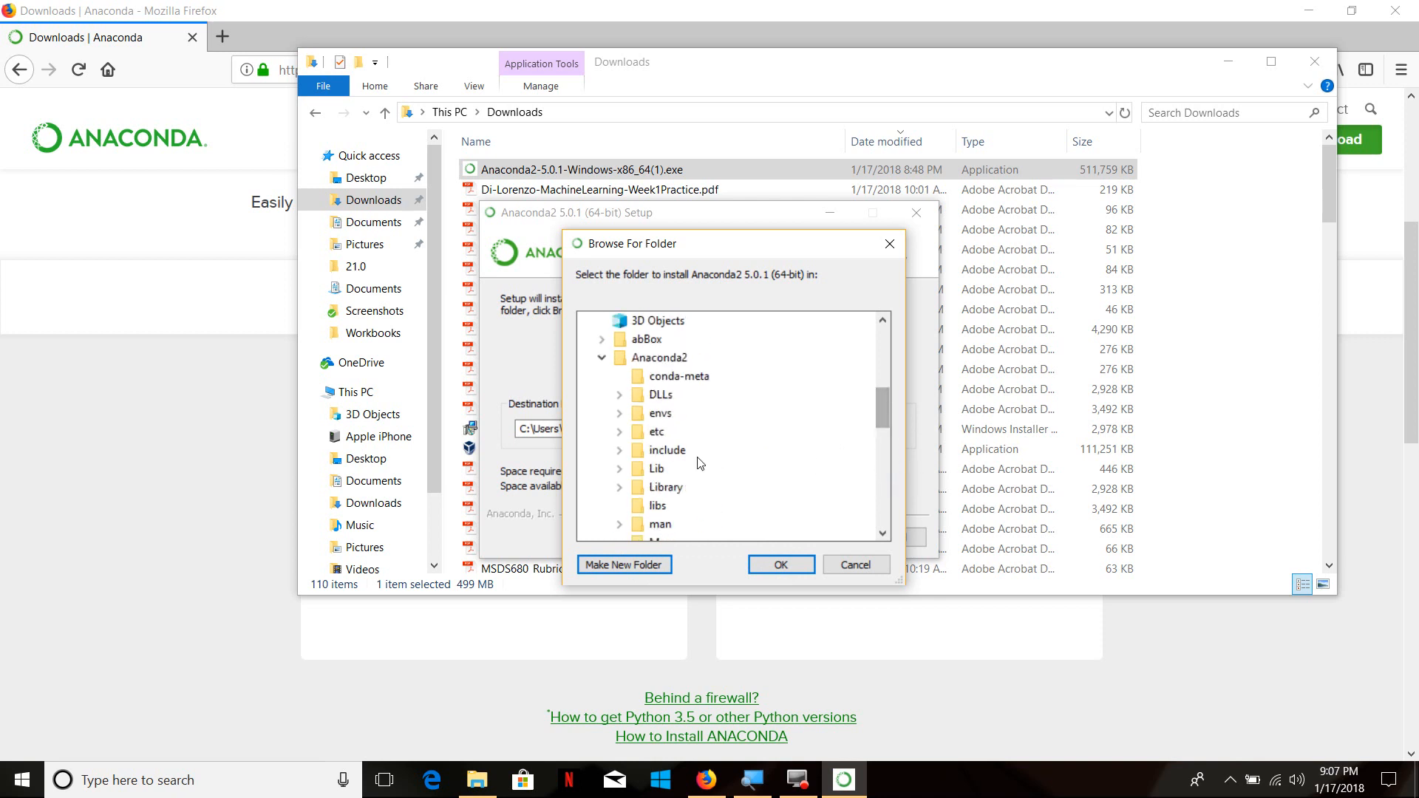
Create a subfolder named New inside the Anaconda2 folder and accept it as the installation's destination folder
{"action": "left_click", "coordinate": [662, 360]}
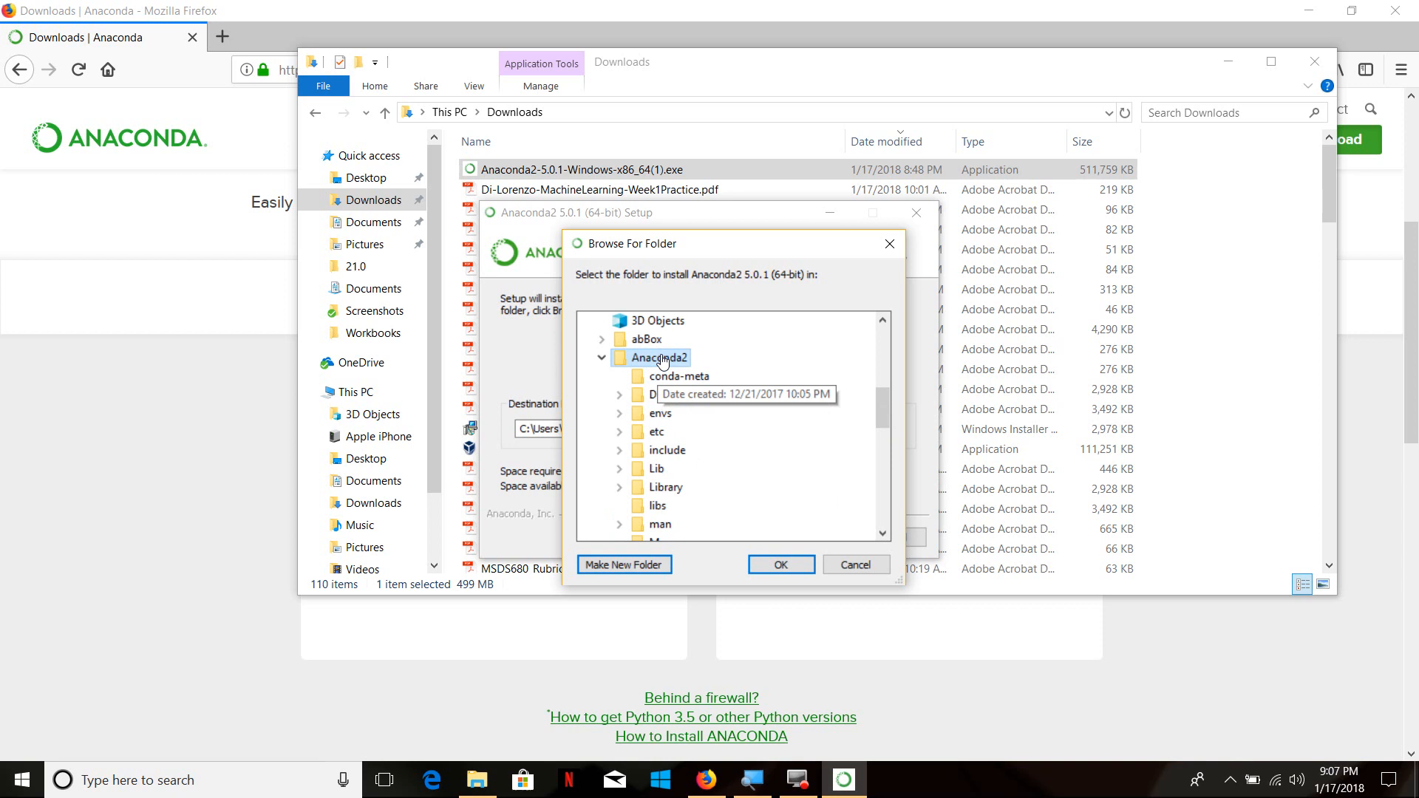
{"action": "left_click", "coordinate": [624, 565]}
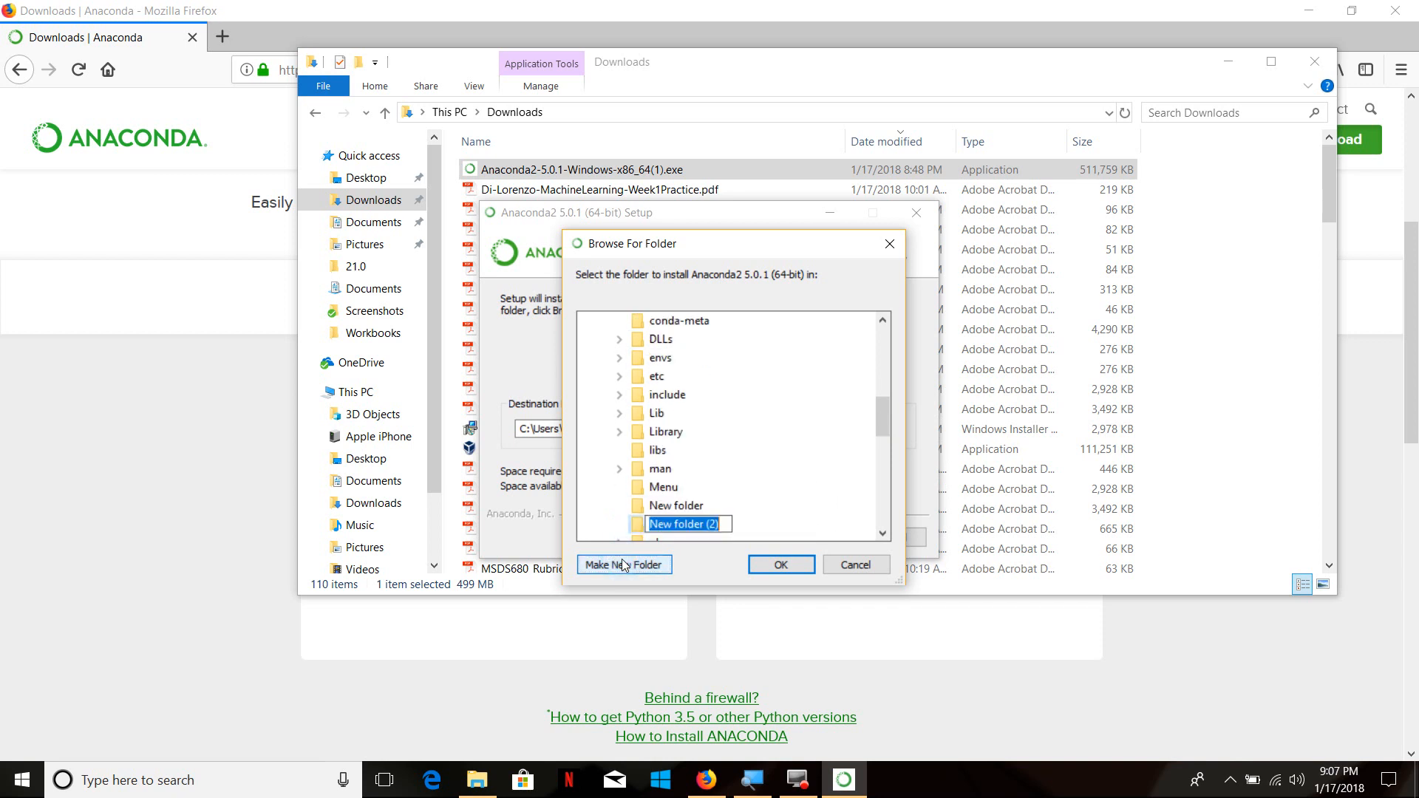
{"action": "type", "text": "M"}
{"action": "key", "text": "BackSpace"}
{"action": "type", "text": "New"}
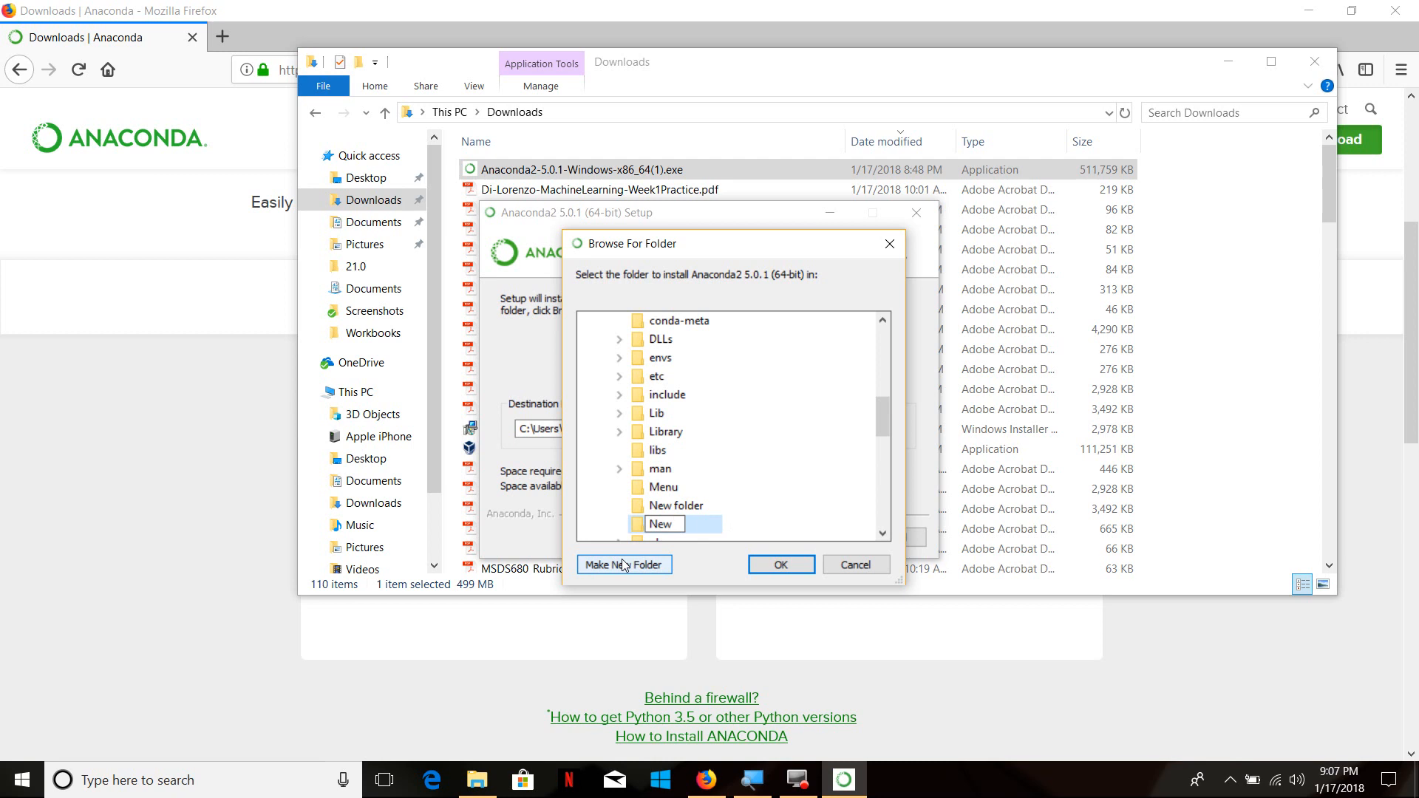
{"action": "key", "text": "Return"}
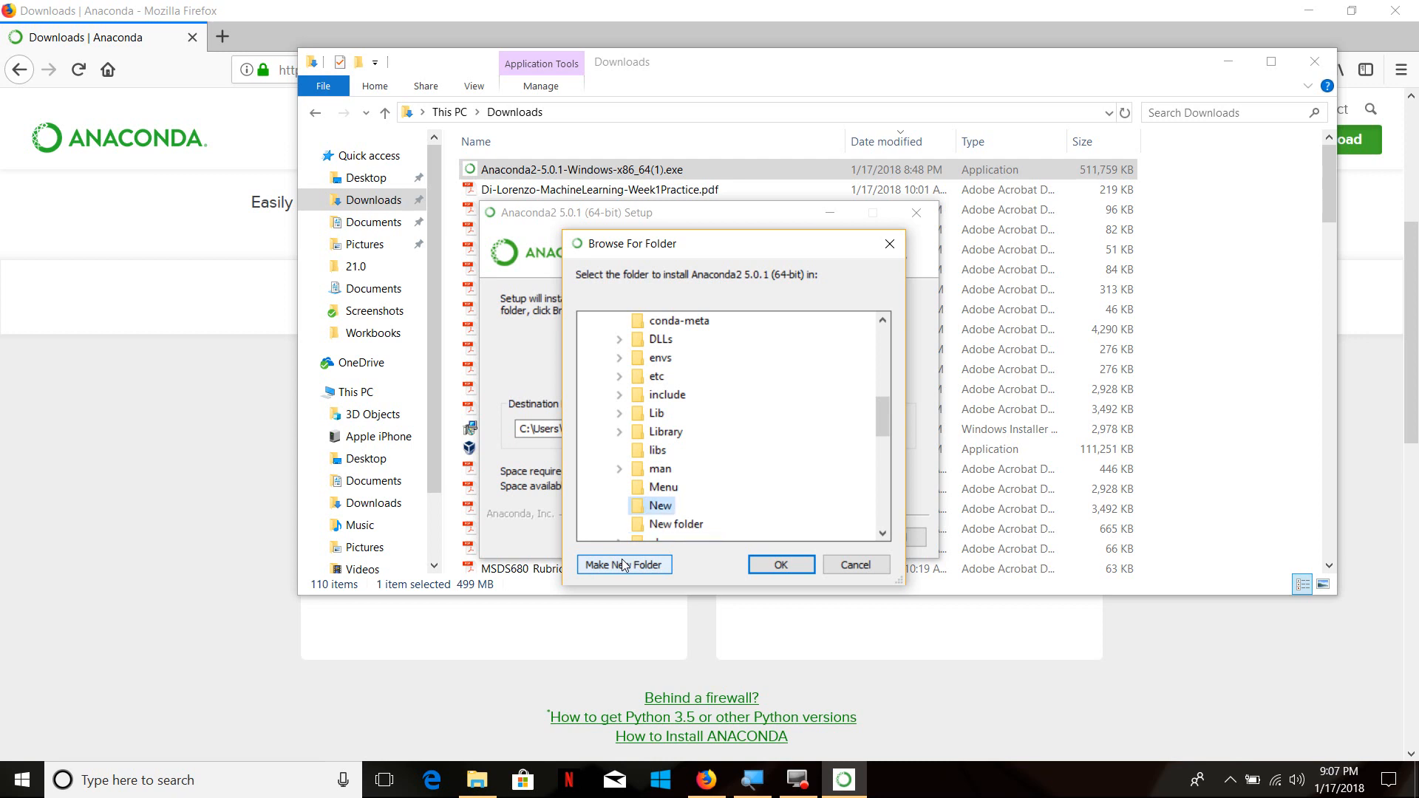
{"action": "left_click", "coordinate": [781, 565]}
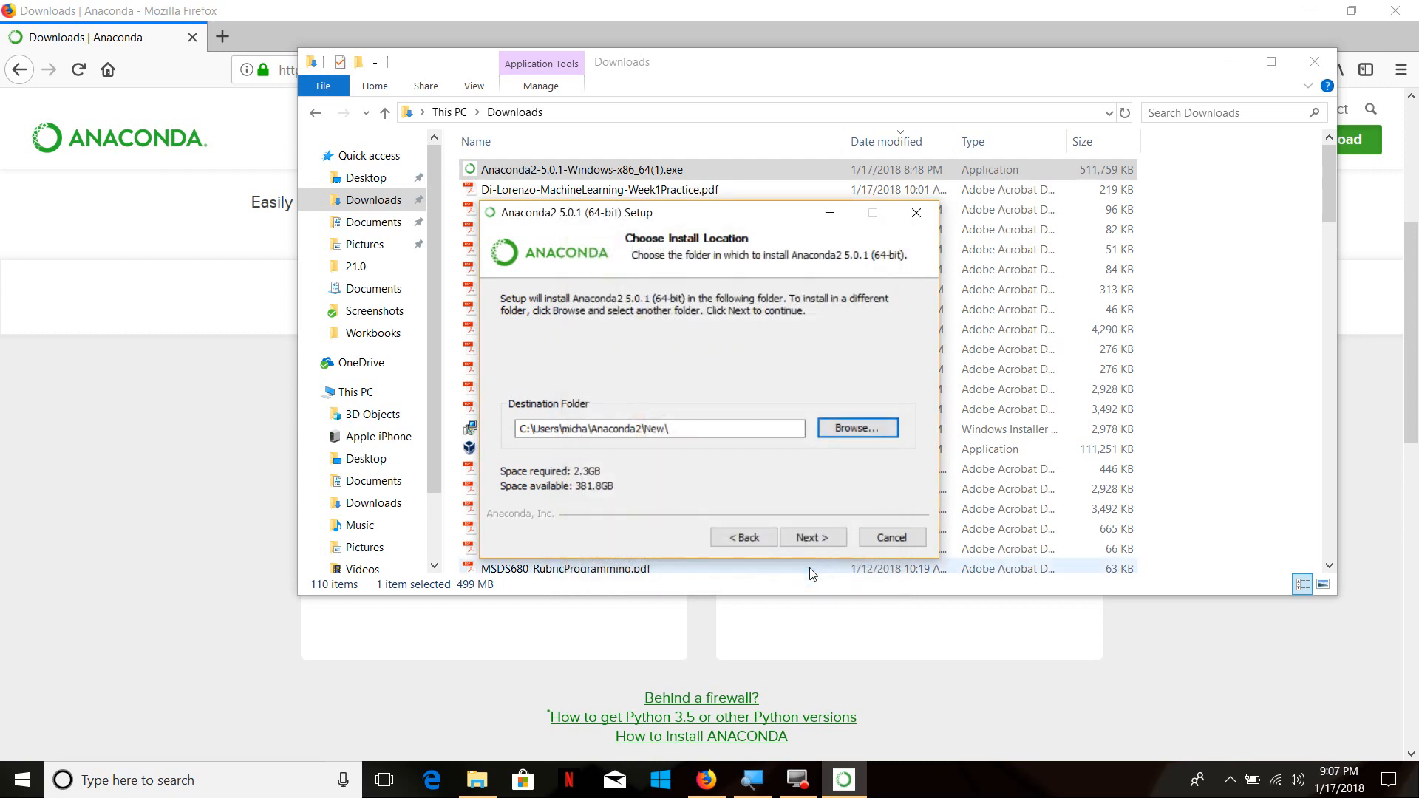
{"action": "left_click", "coordinate": [821, 542]}
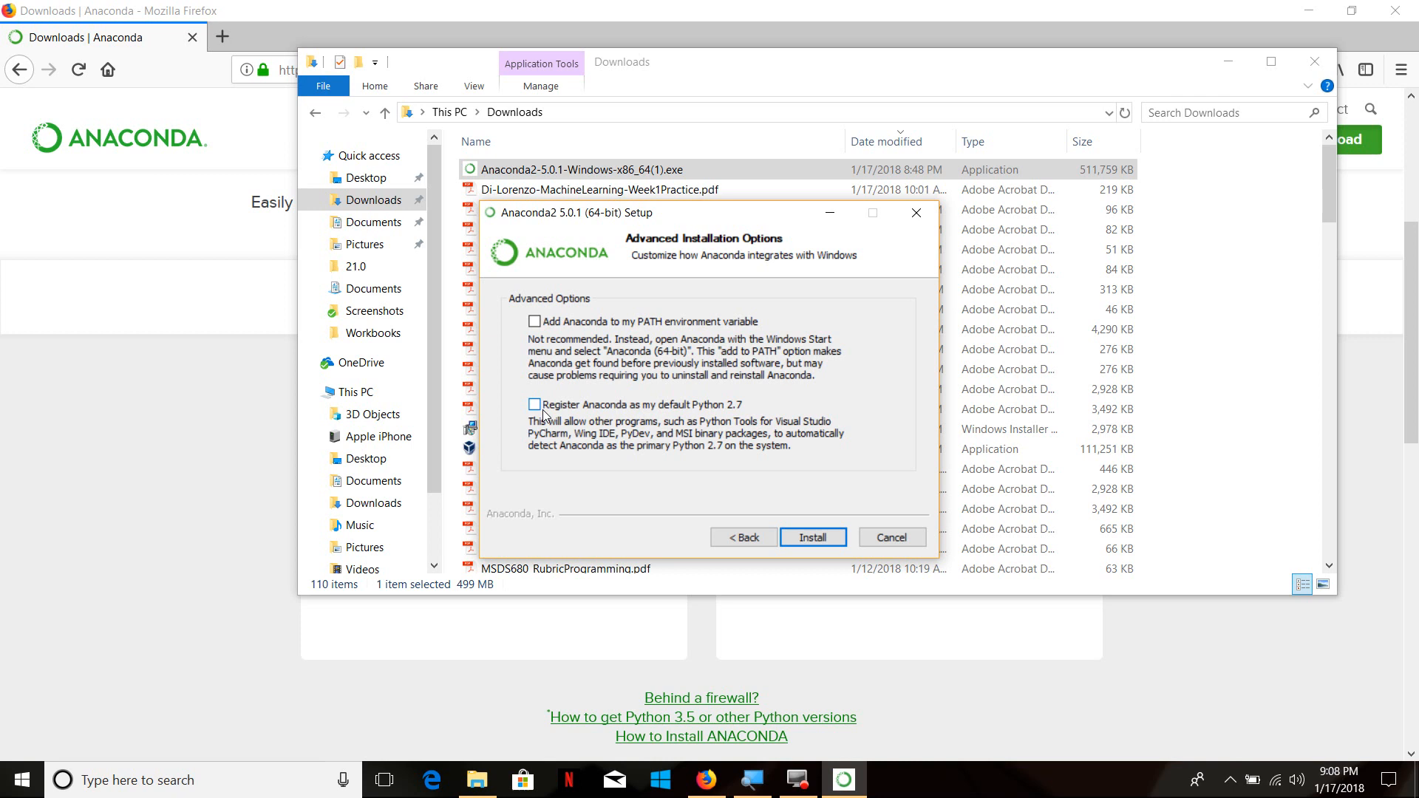
Enable adding Anaconda to the PATH environment variable and try to register it as the default Python 2.7
{"action": "left_click", "coordinate": [536, 322]}
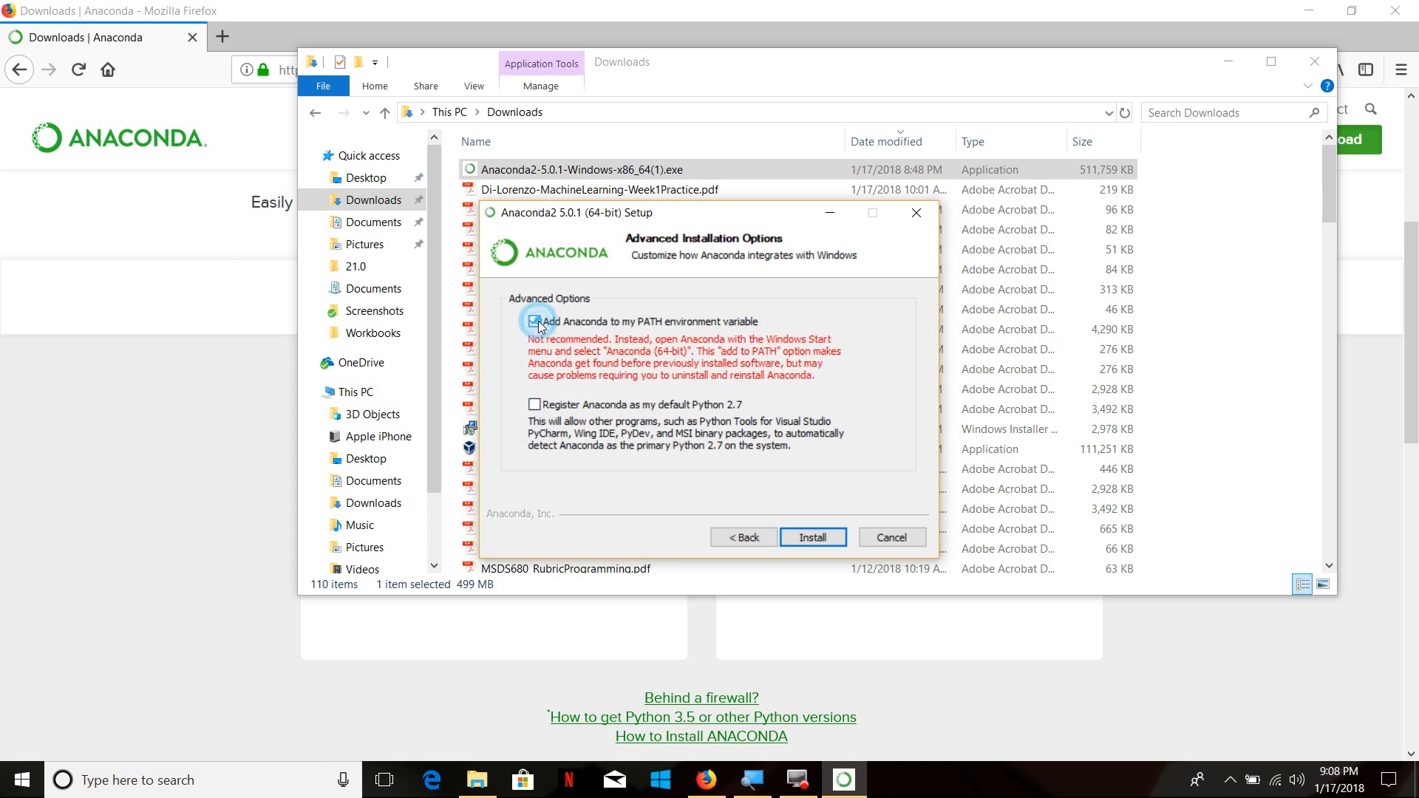
{"action": "left_click", "coordinate": [535, 405]}
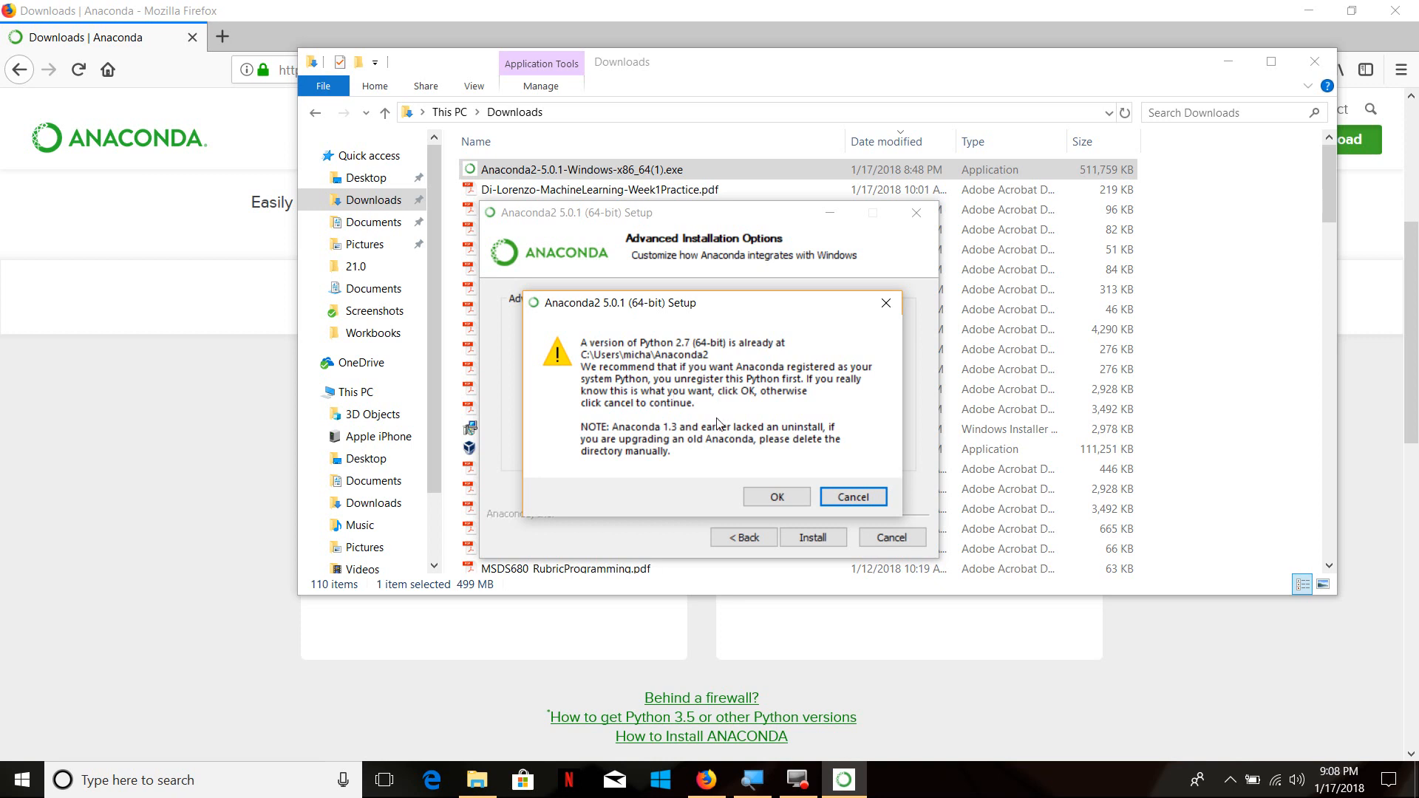
{"action": "left_click", "coordinate": [854, 498]}
Quit the Anaconda2 setup without installing and clear the Downloads and browser windows off the desktop
{"action": "left_click", "coordinate": [878, 538]}
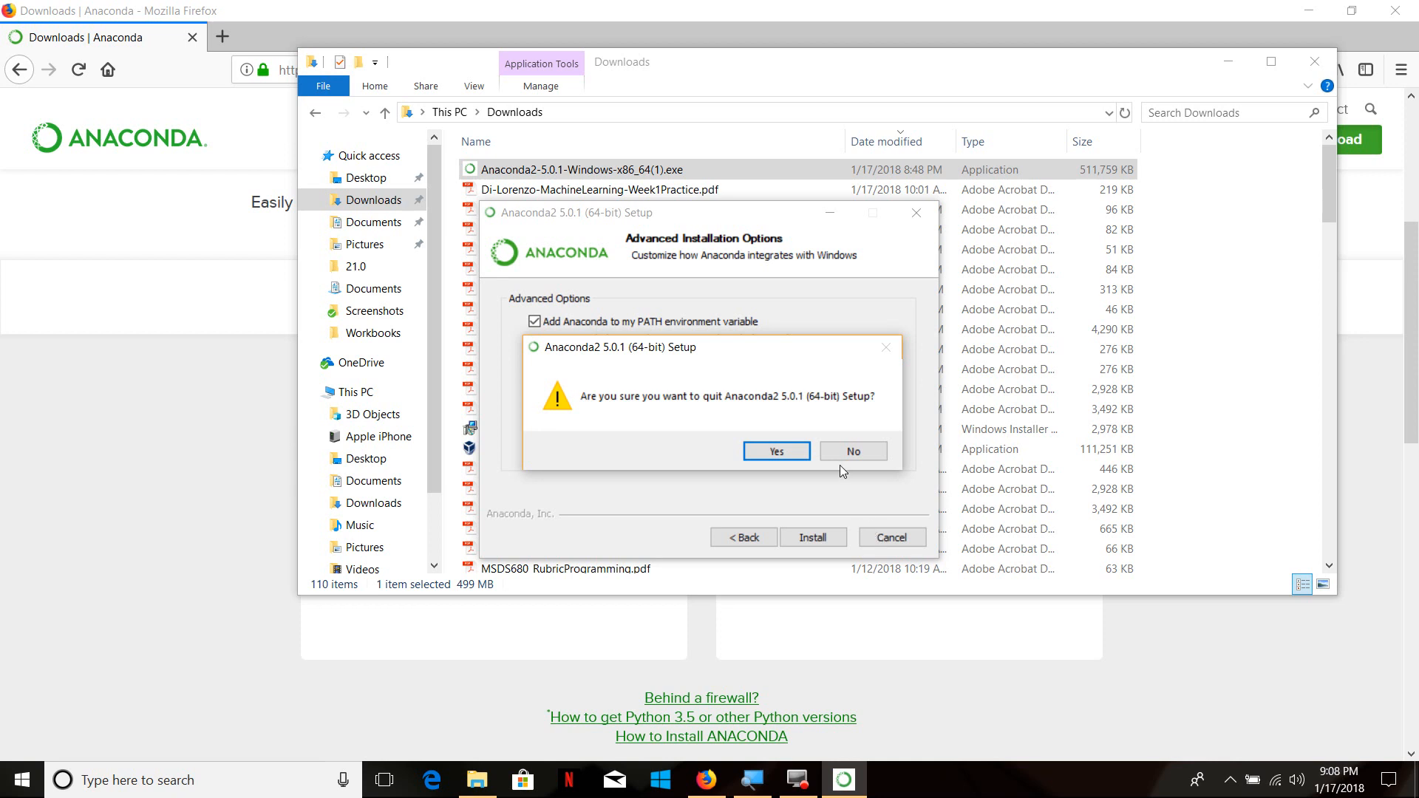
{"action": "left_click", "coordinate": [778, 450]}
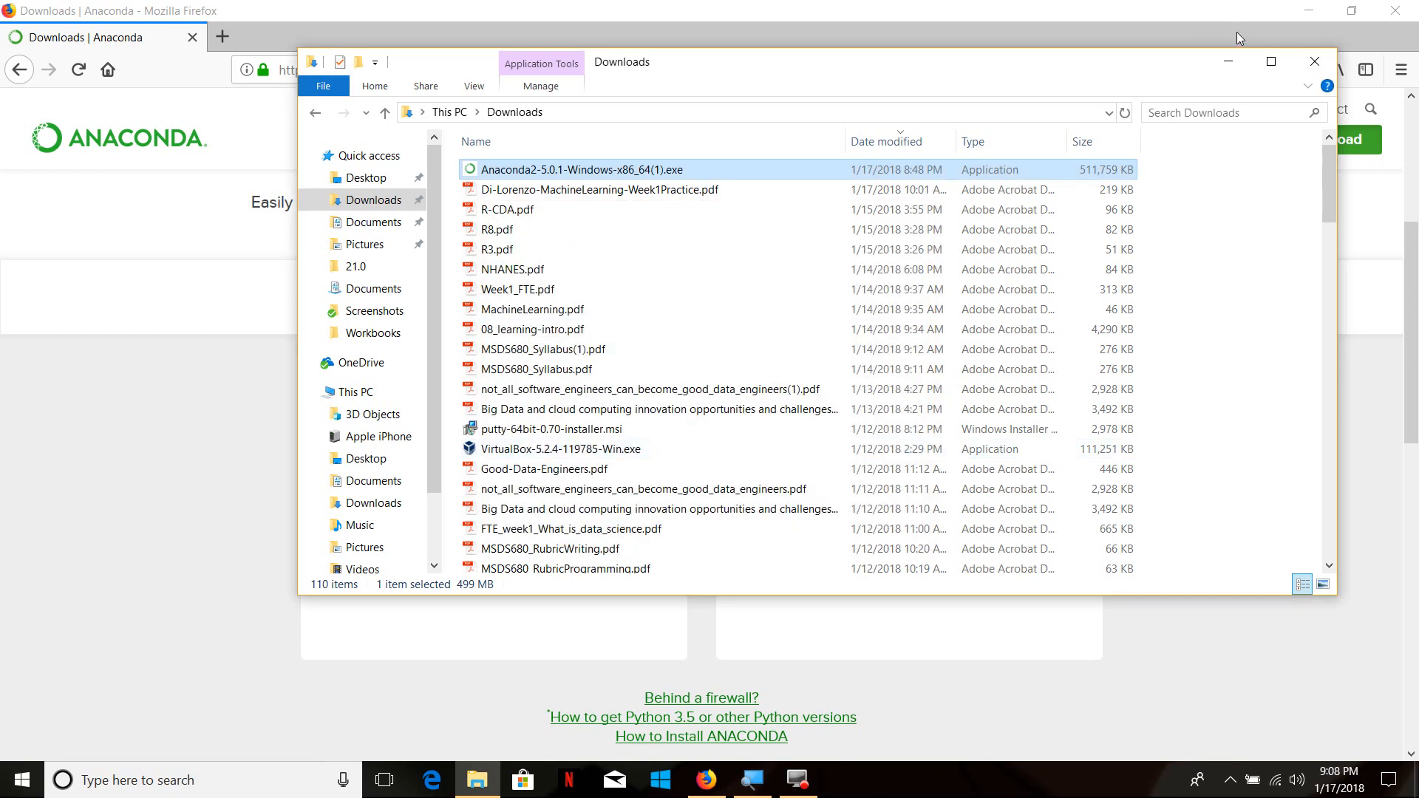
{"action": "left_click", "coordinate": [1308, 60]}
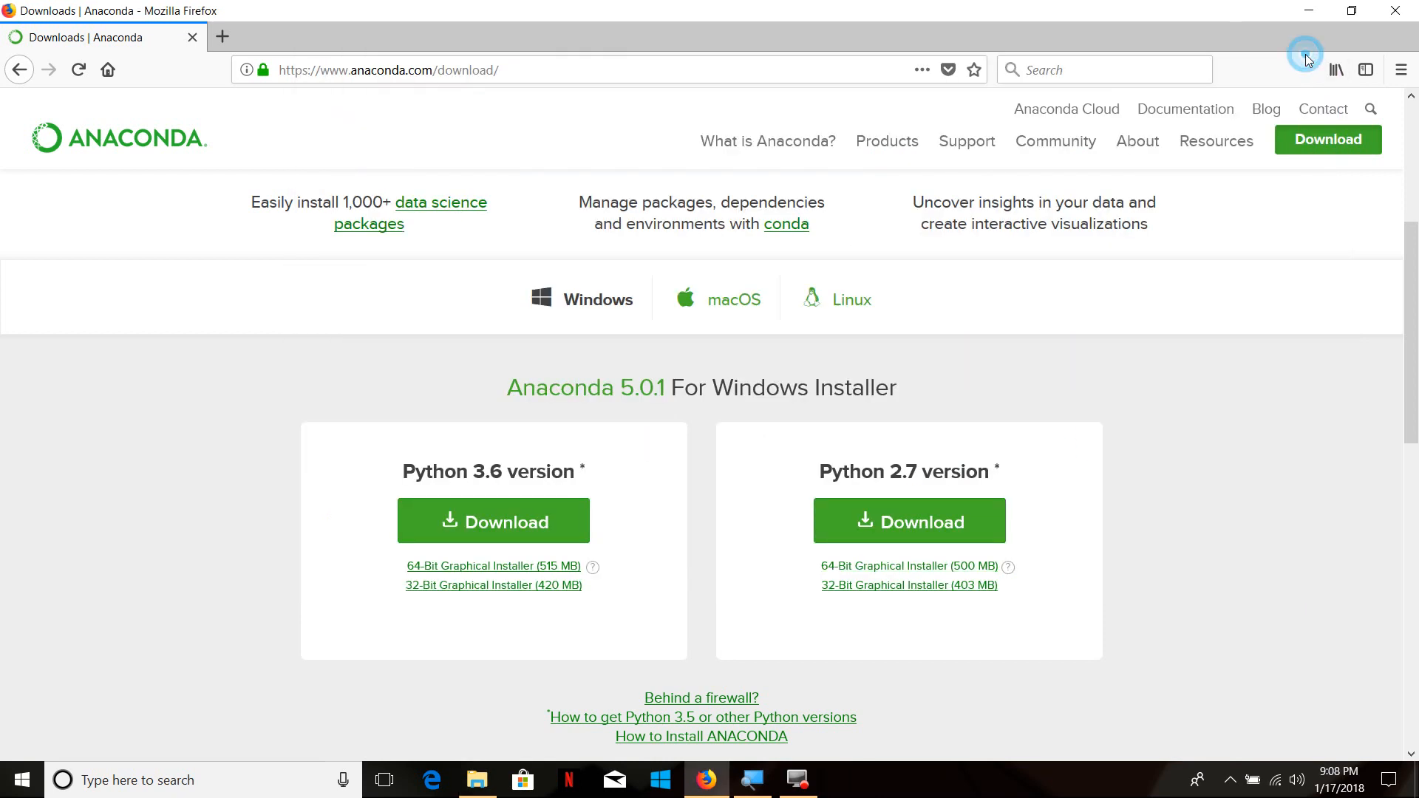
{"action": "left_click", "coordinate": [1309, 12]}
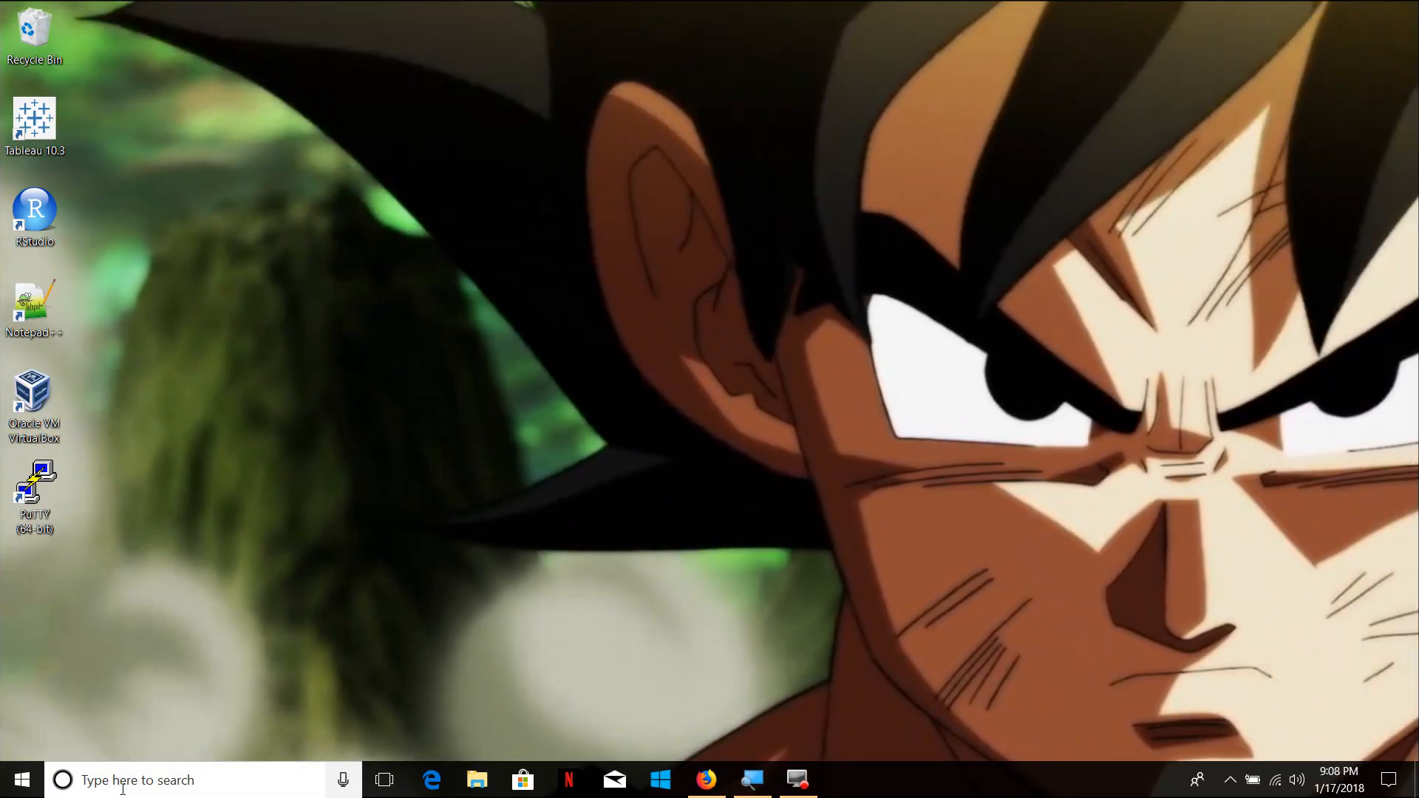
Find the Command Prompt with a Windows search for cmd, open it and move its window toward the screen's center
{"action": "left_click", "coordinate": [115, 780]}
{"action": "type", "text": "an"}
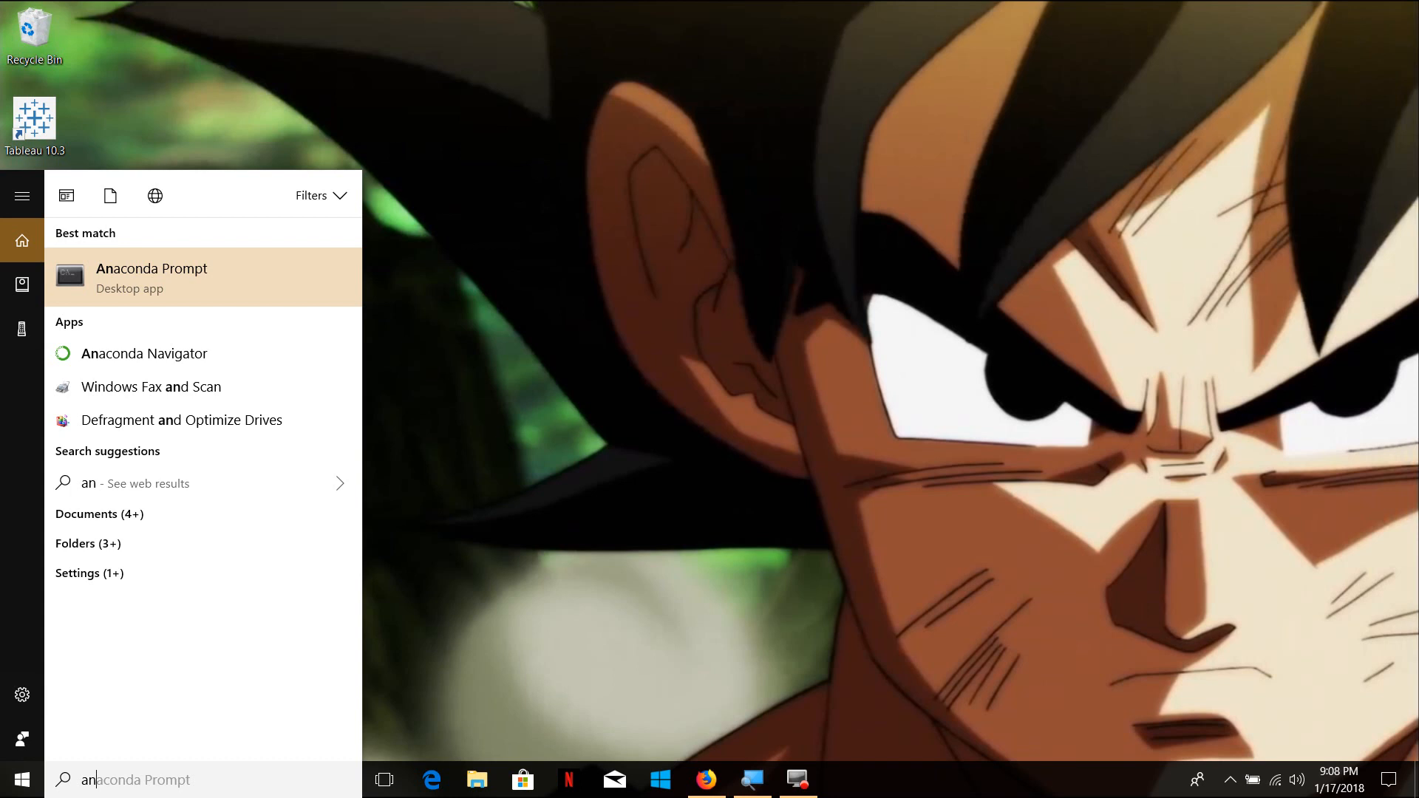
{"action": "key", "text": "BackSpace"}
{"action": "key", "text": "BackSpace"}
{"action": "type", "text": "cmd"}
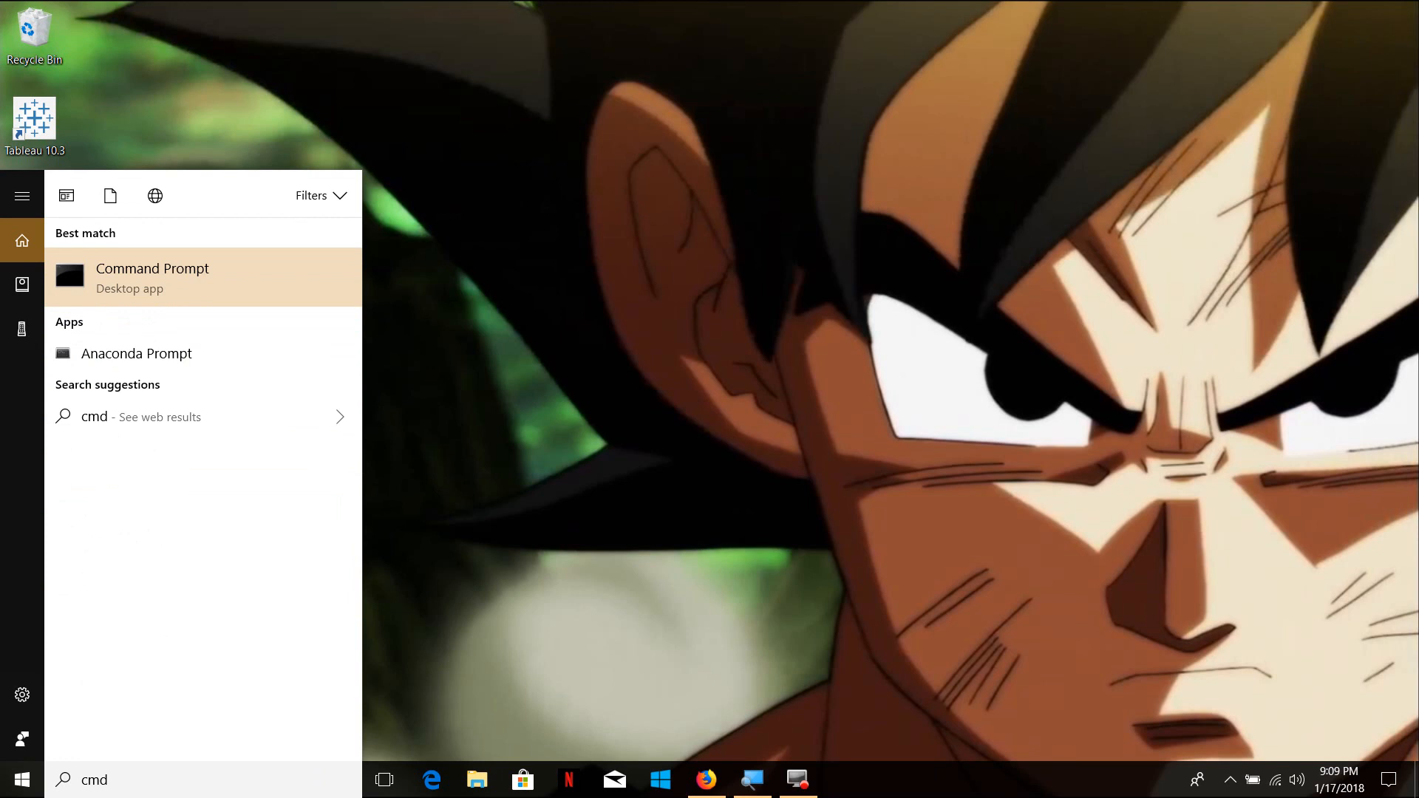
{"action": "key", "text": "Return"}
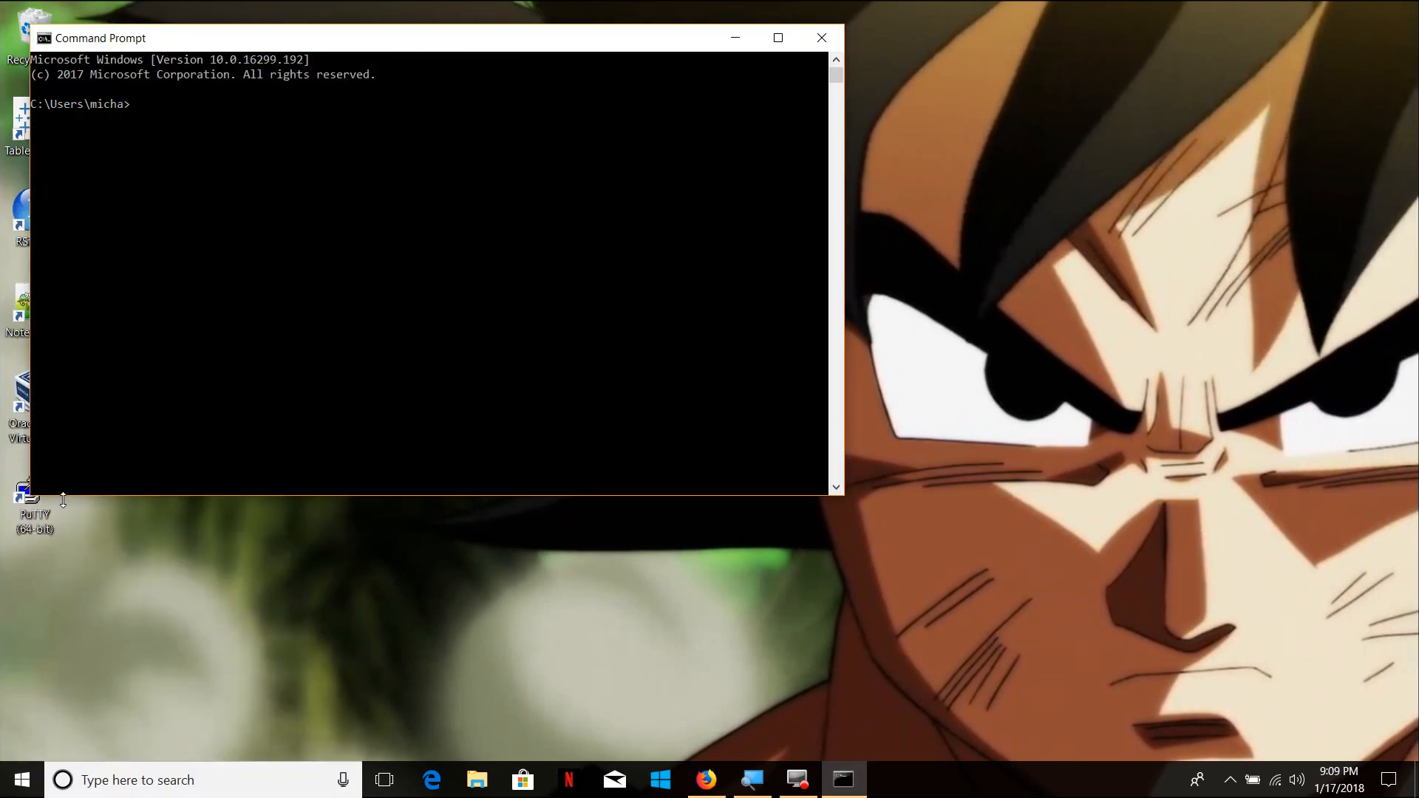
{"action": "left_click_drag", "start_coordinate": [94, 40], "coordinate": [377, 142]}
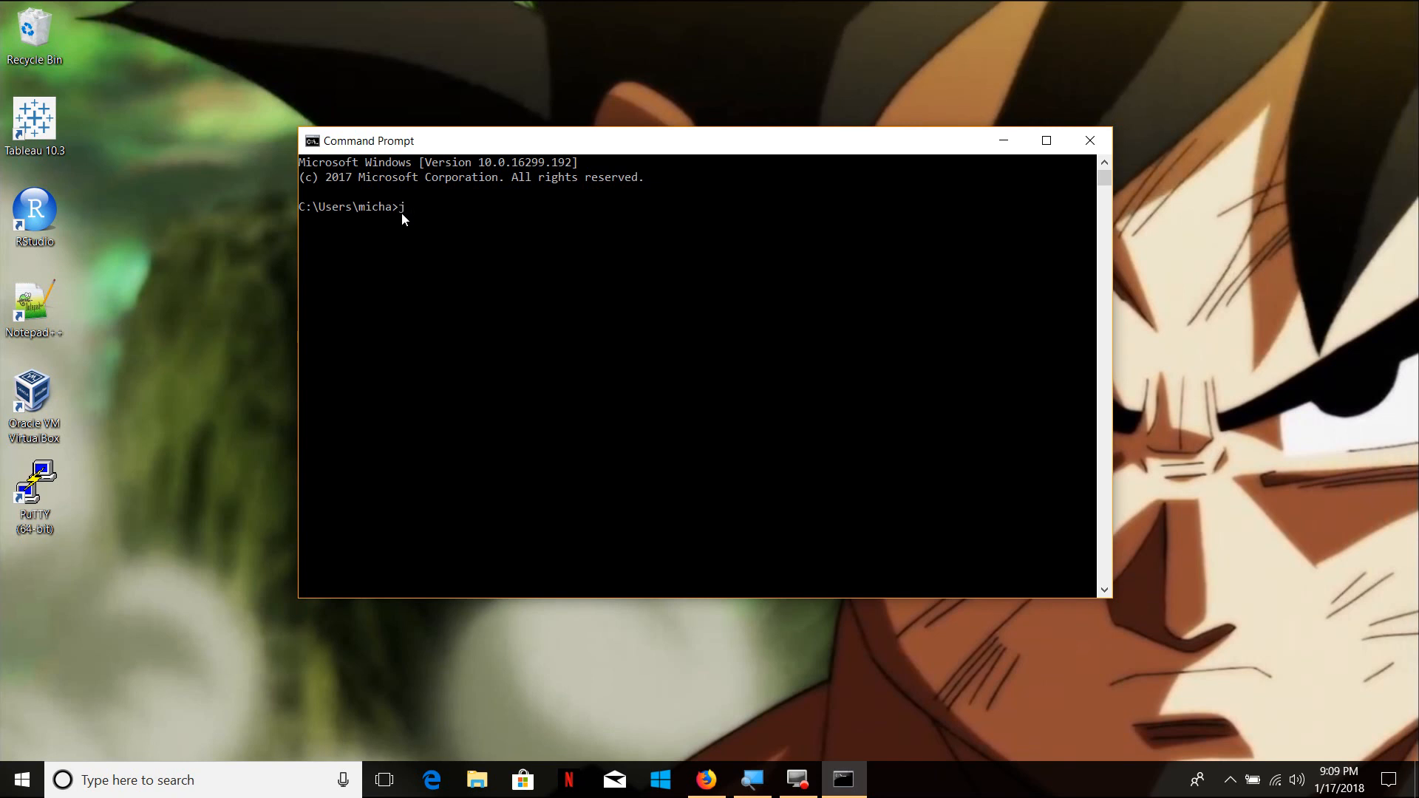
Start the local Jupyter server by running jupyter notebook in the Command Prompt
{"action": "type", "text": "ythe"}
{"action": "type", "text": "er notebo"}
{"action": "type", "text": "ok"}
{"action": "key", "text": "Return"}
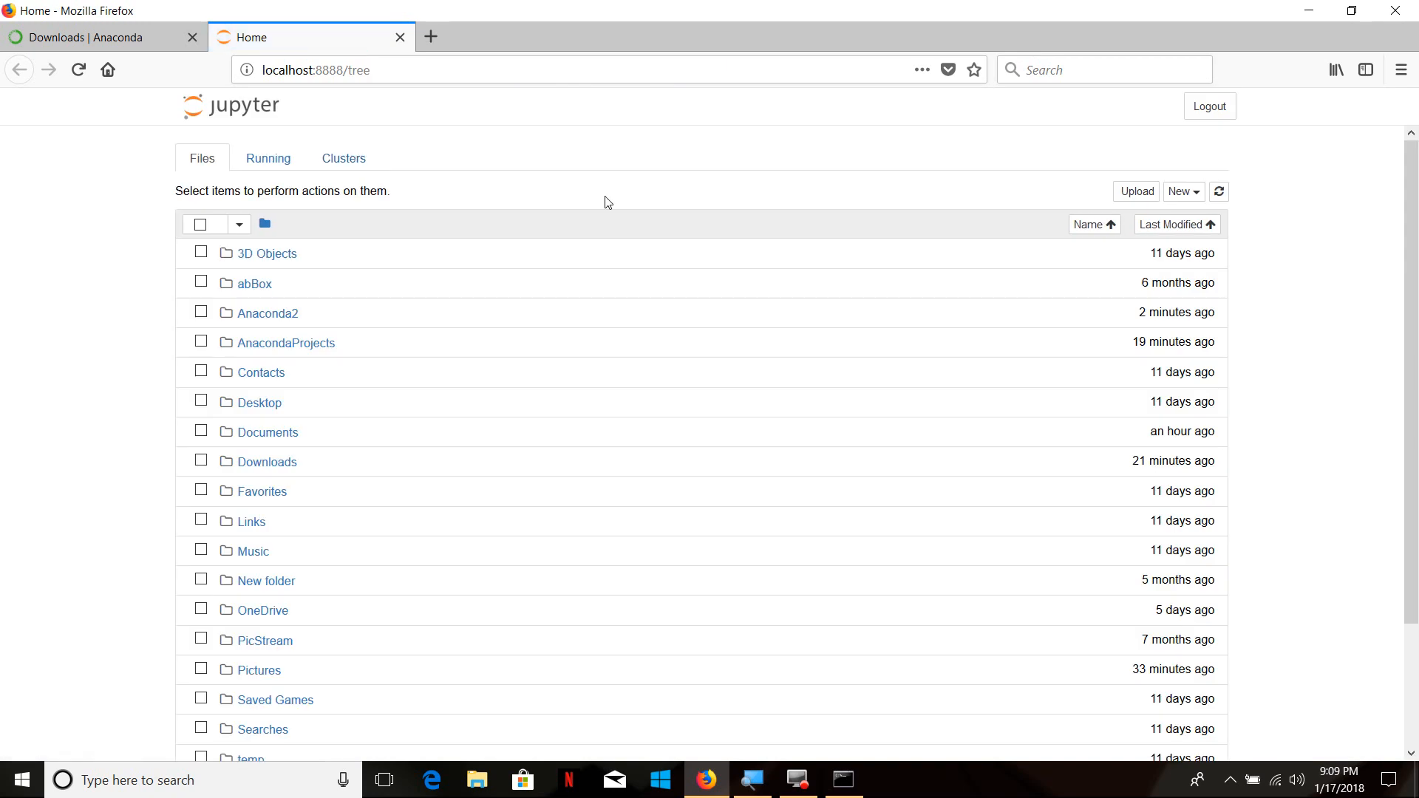
Look through the files on the Jupyter home page and create a new Python 2 notebook
{"action": "left_click_drag", "start_coordinate": [1412, 185], "coordinate": [1412, 271]}
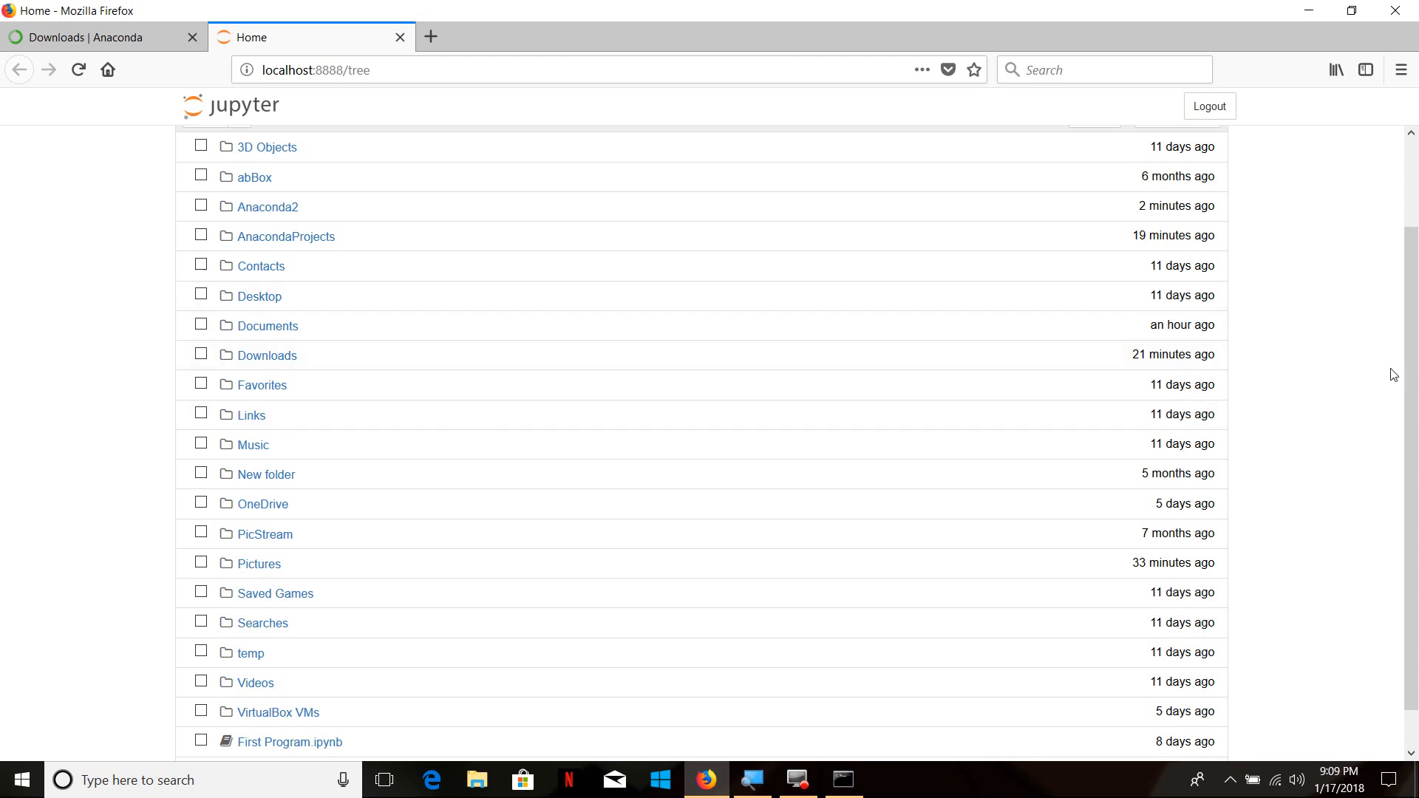
{"action": "left_click_drag", "start_coordinate": [1411, 399], "coordinate": [1411, 313]}
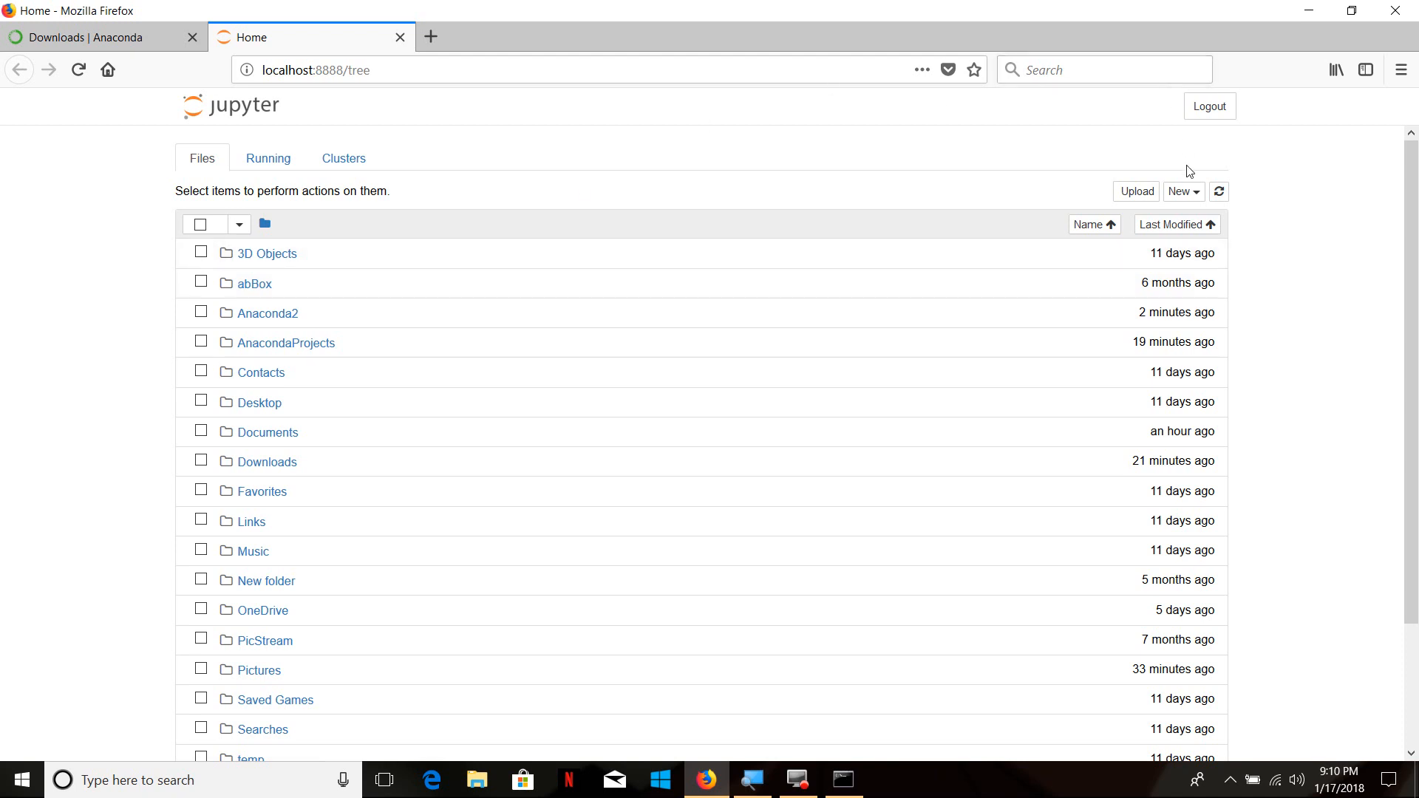
{"action": "left_click", "coordinate": [1198, 195]}
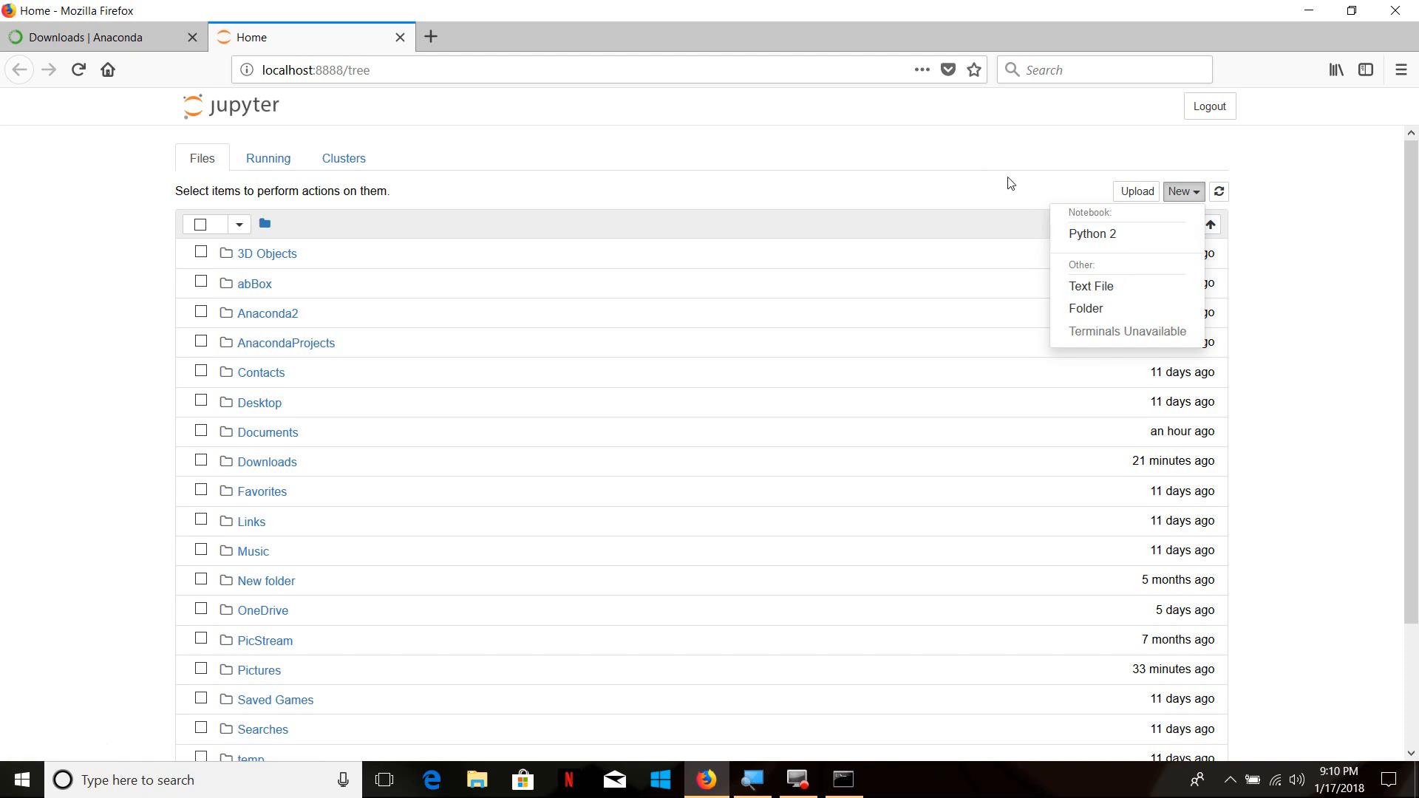
{"action": "left_click", "coordinate": [1093, 235]}
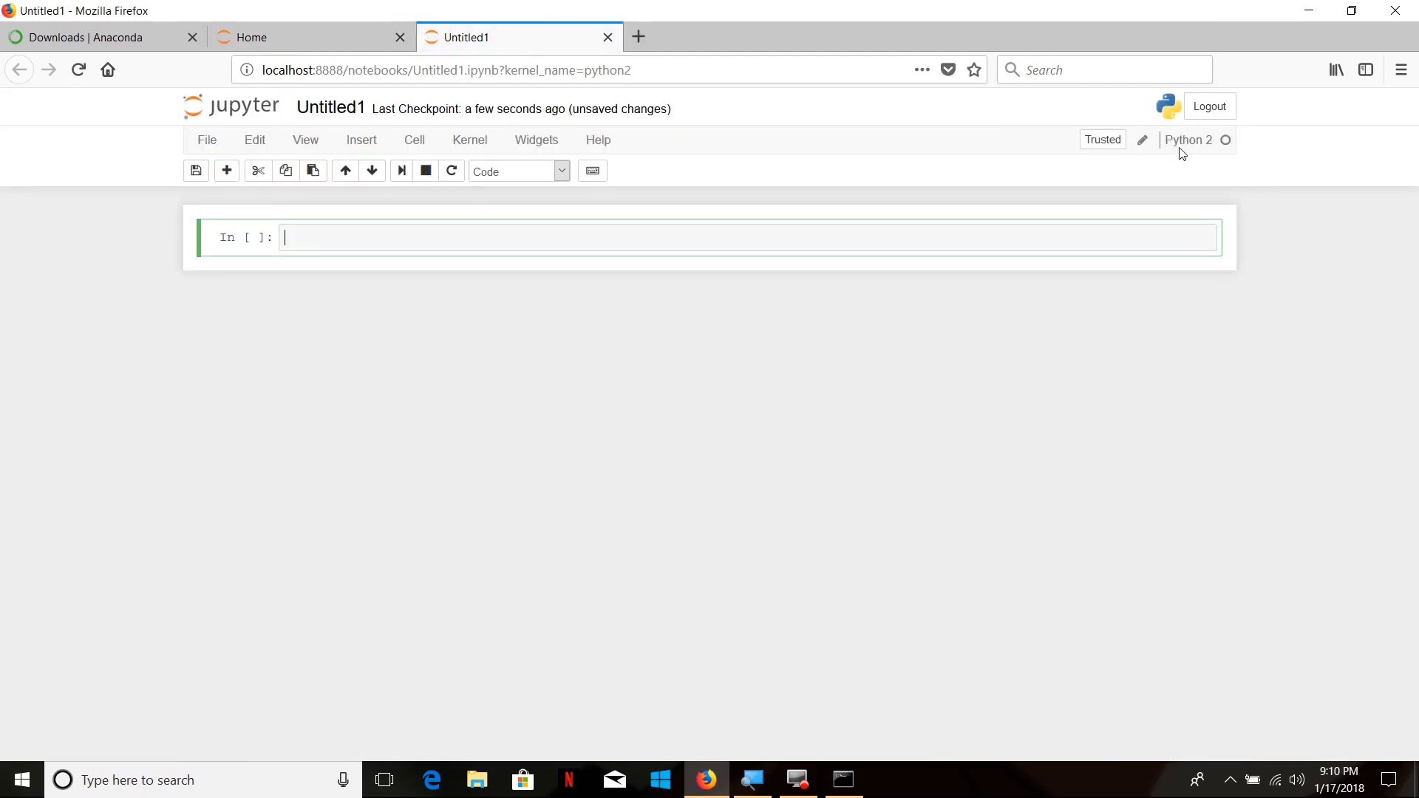
Enter print 'HelloWorld' in the notebook's first cell and run it
{"action": "left_click", "coordinate": [656, 253]}
{"action": "type", "text": "print 'HelloWorld"}
{"action": "key", "text": "shift+Return"}
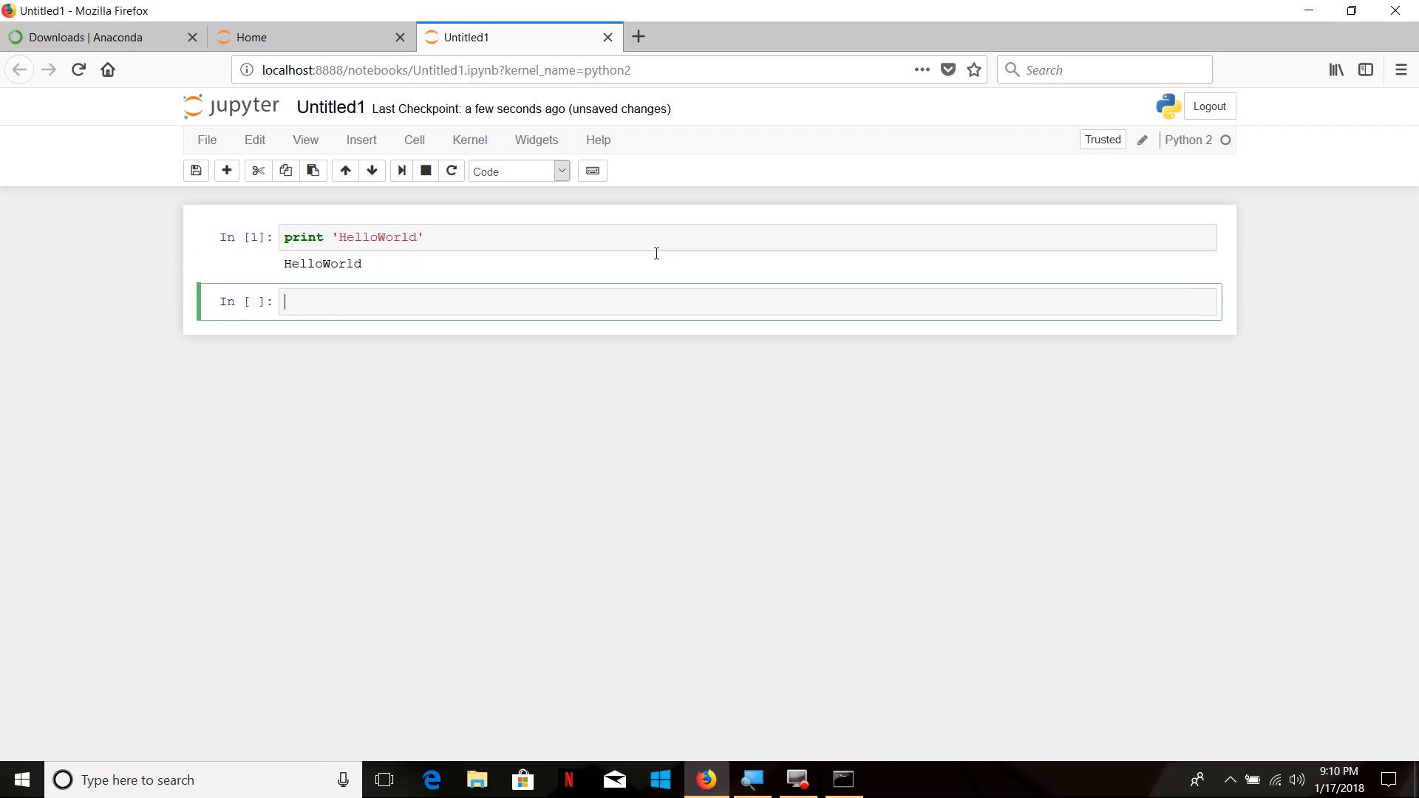